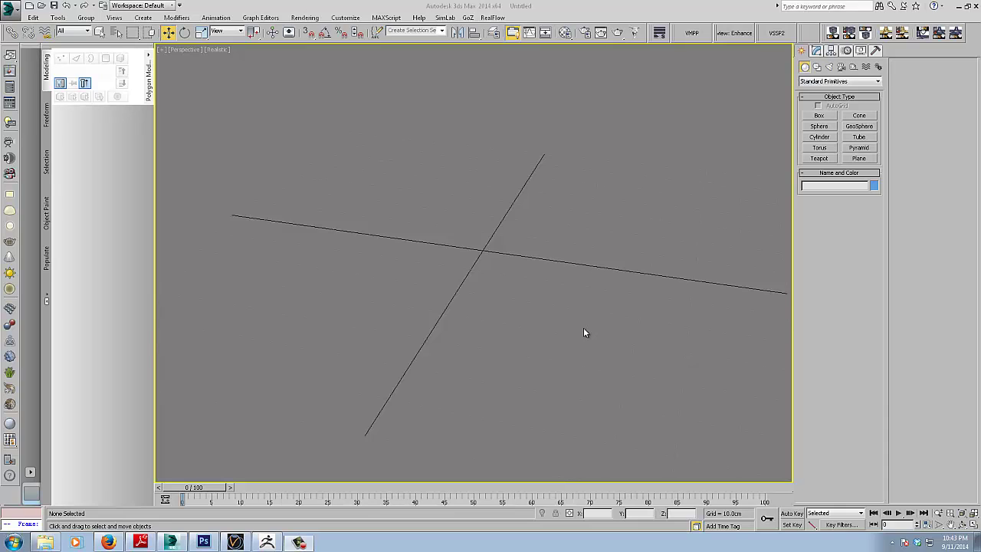
# Draw a circle spline with a radius of about 9.5 cm at the origin and set its interpolation steps to 1.
pyautogui.moveTo(539, 322); pyautogui.dragTo(557, 328, button='middle')
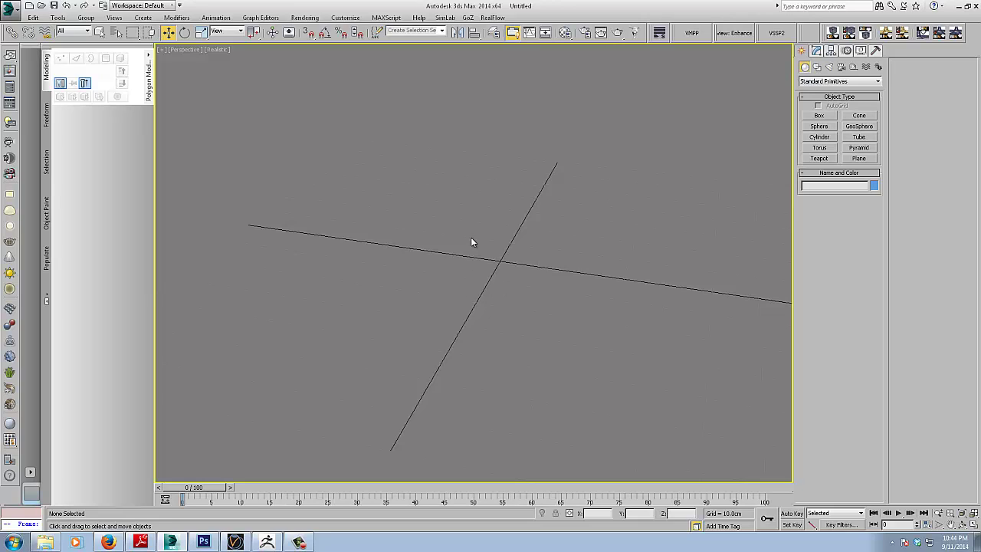
pyautogui.click(817, 67)
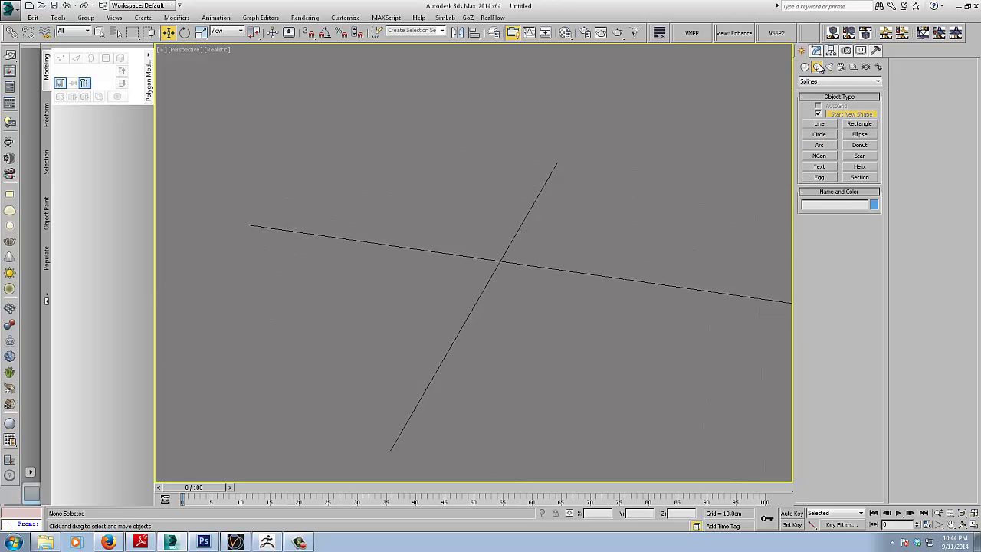
pyautogui.click(819, 134)
pyautogui.moveTo(498, 262); pyautogui.dragTo(523, 273)
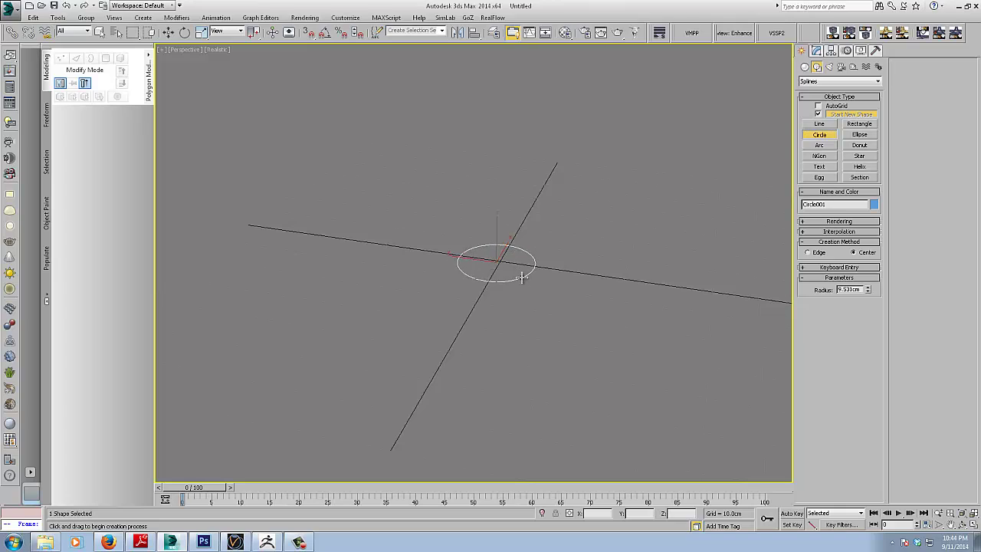
pyautogui.click(828, 232)
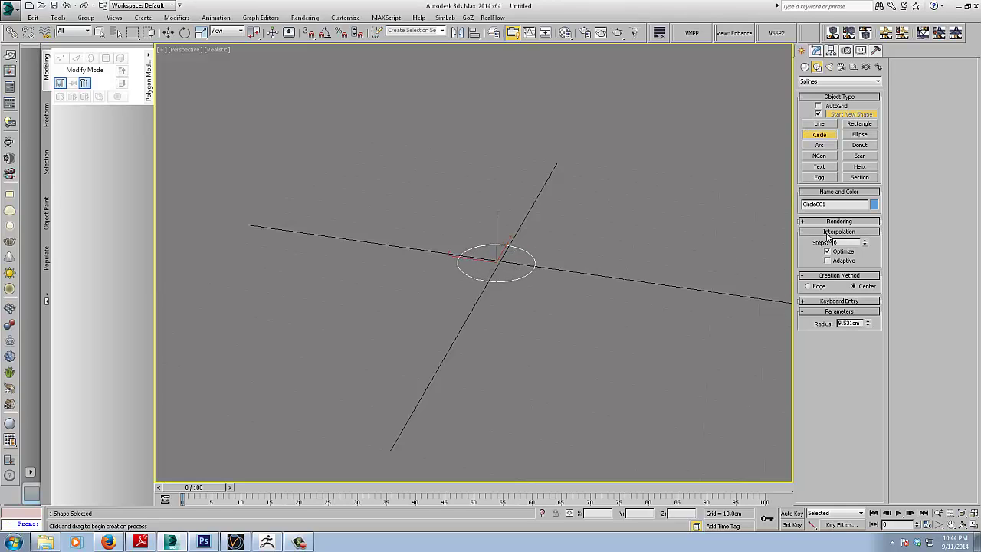
pyautogui.click(863, 245)
pyautogui.click(863, 246)
pyautogui.click(865, 245)
pyautogui.click(865, 245)
pyautogui.click(865, 242)
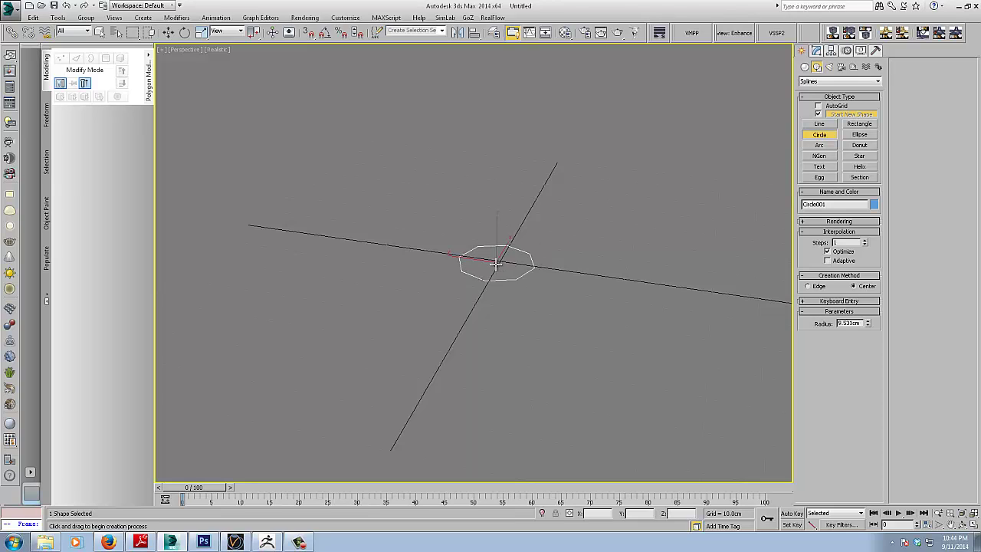
# Delete the circle spline.
pyautogui.moveTo(540, 298); pyautogui.dragTo(525, 302, button='middle')
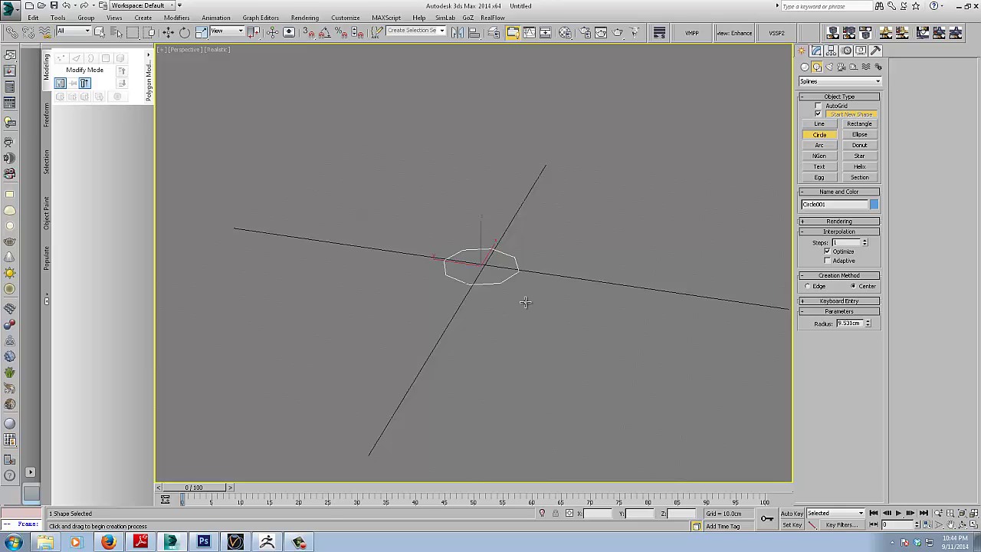
pyautogui.press('Delete')
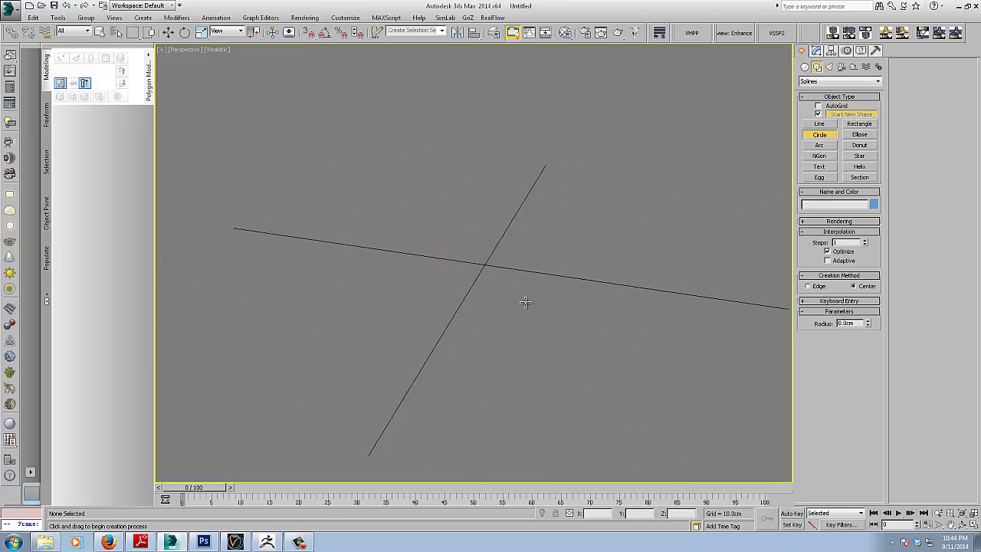
# Draw a plane about 87.4 cm square with 4 by 4 segments, centred on the origin.
pyautogui.click(805, 67)
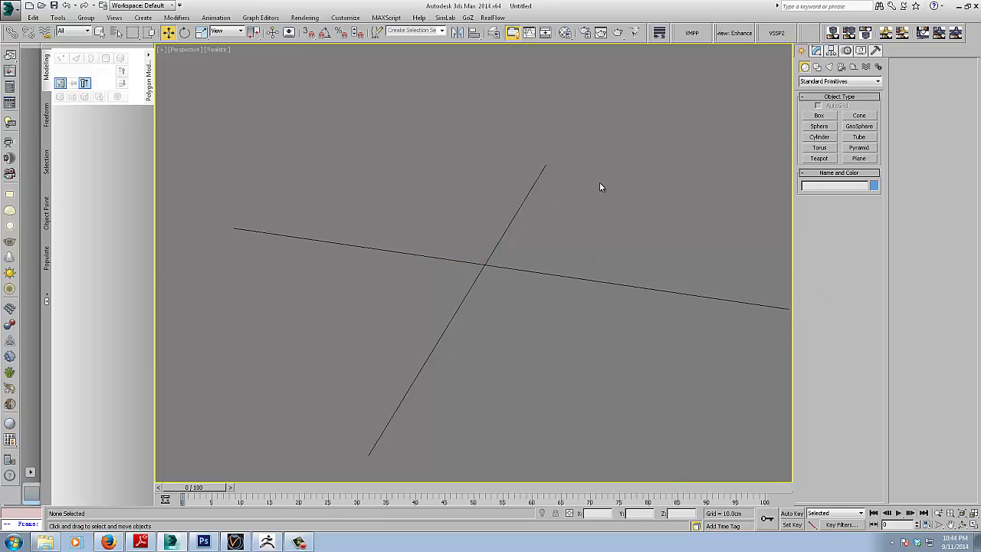
pyautogui.keyDown('alt'); pyautogui.moveTo(505, 298); pyautogui.dragTo(479, 274, button='middle'); pyautogui.keyUp('alt')
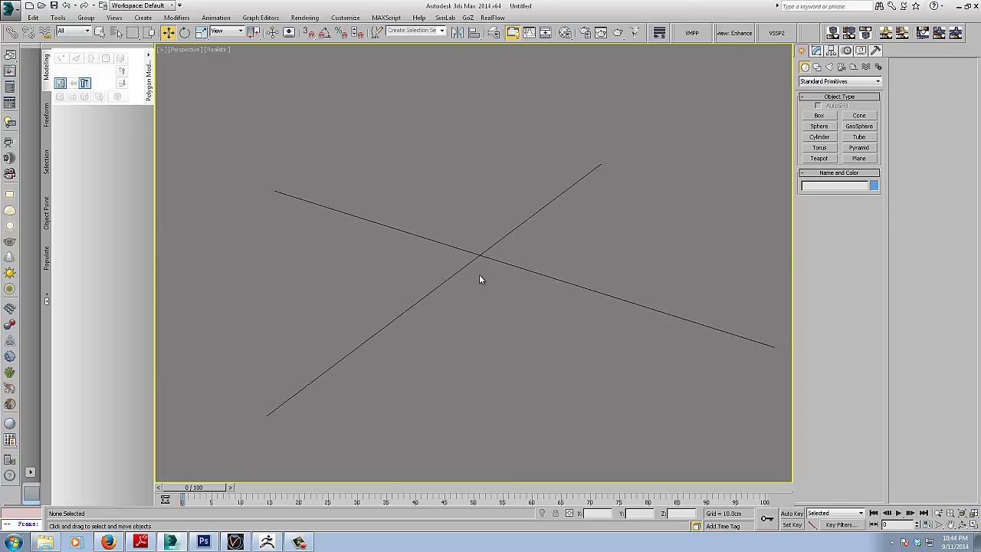
pyautogui.click(858, 158)
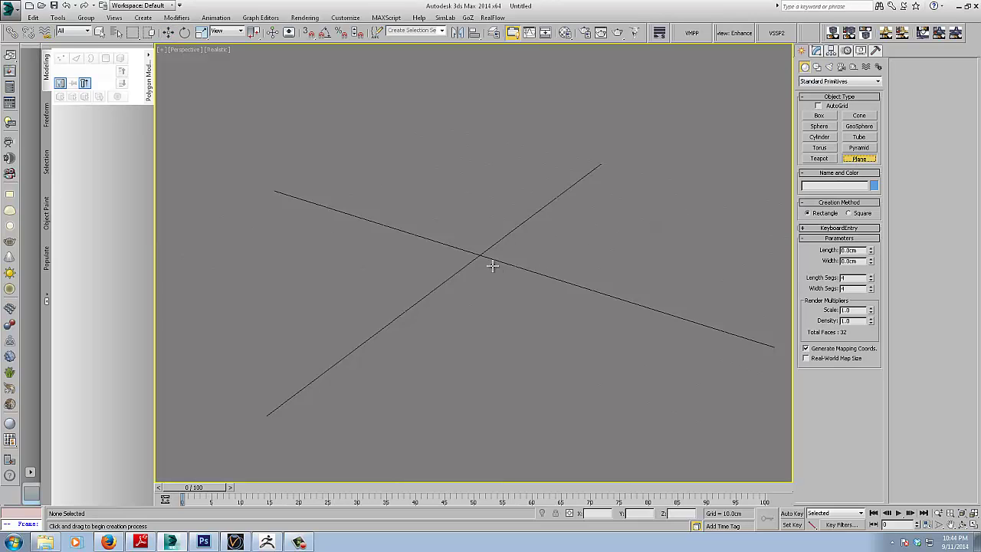
pyautogui.moveTo(480, 254); pyautogui.dragTo(669, 286)
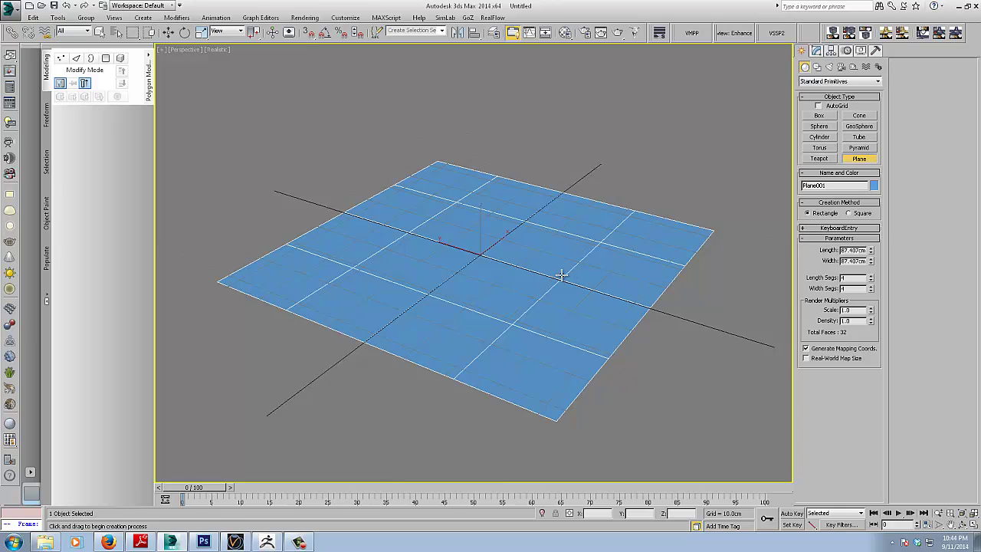
pyautogui.rightClick(537, 270)
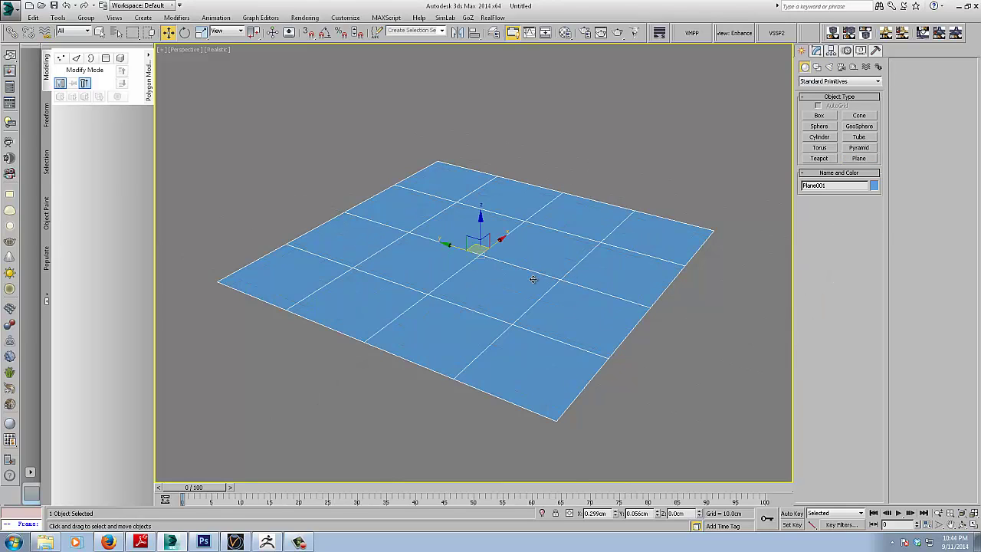
# Convert the plane to an editable poly.
pyautogui.rightClick(531, 277)
pyautogui.moveTo(606, 372)
pyautogui.click(658, 379)
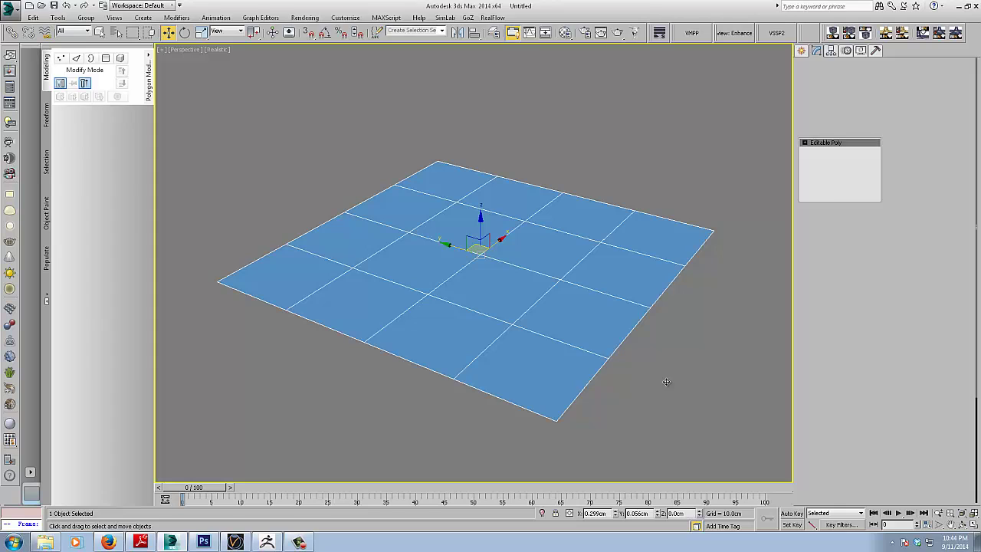
# Chamfer the plane's centre vertex into a four-sided polygon that stays within the four surrounding faces.
pyautogui.click(814, 245)
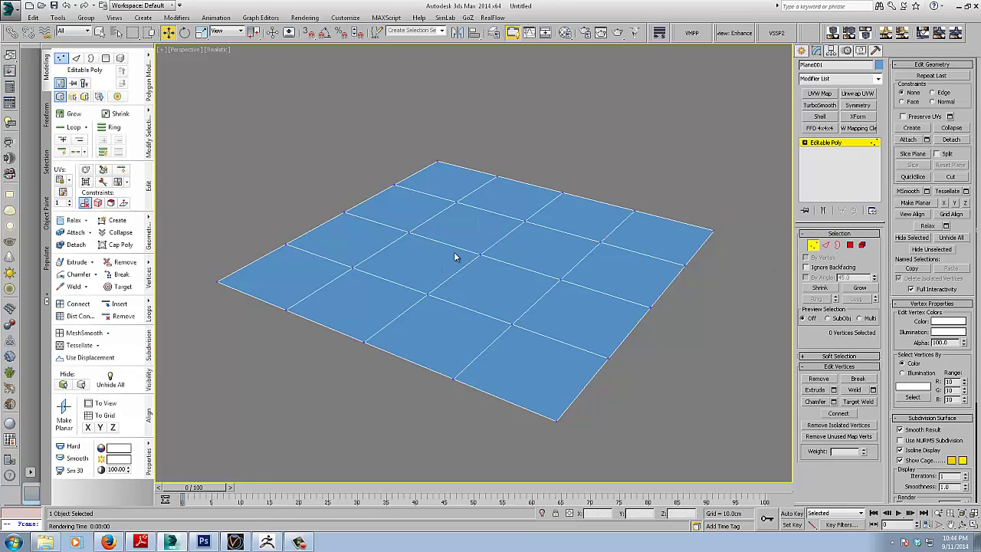
pyautogui.click(478, 253)
pyautogui.keyDown('alt'); pyautogui.moveTo(519, 276); pyautogui.dragTo(500, 289, button='middle'); pyautogui.keyUp('alt')
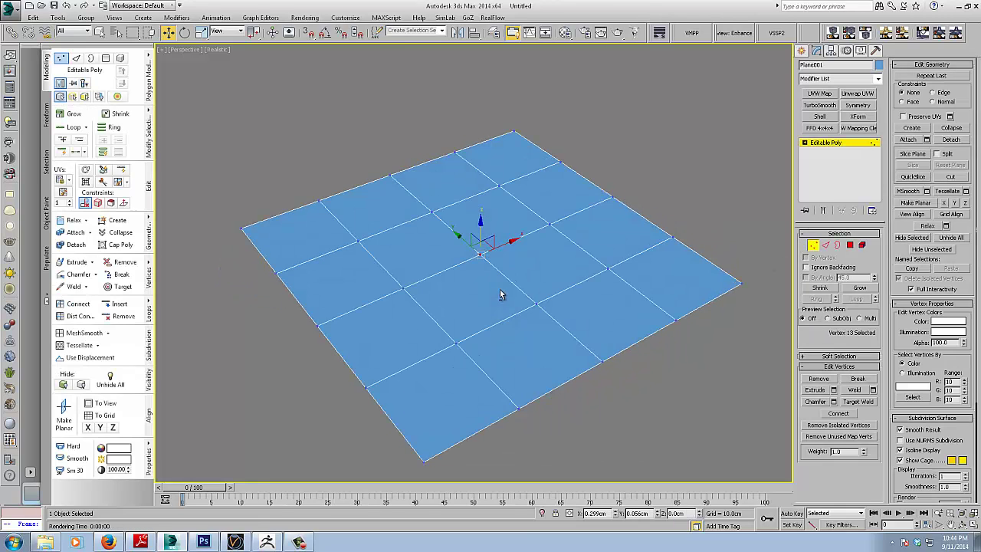
pyautogui.rightClick(499, 289)
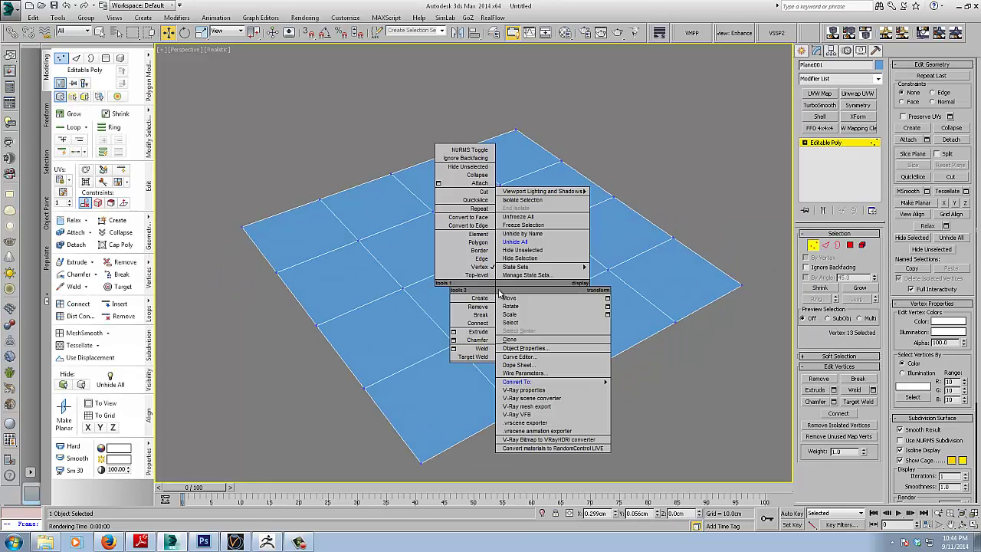
pyautogui.click(481, 339)
pyautogui.moveTo(479, 253); pyautogui.dragTo(495, 200)
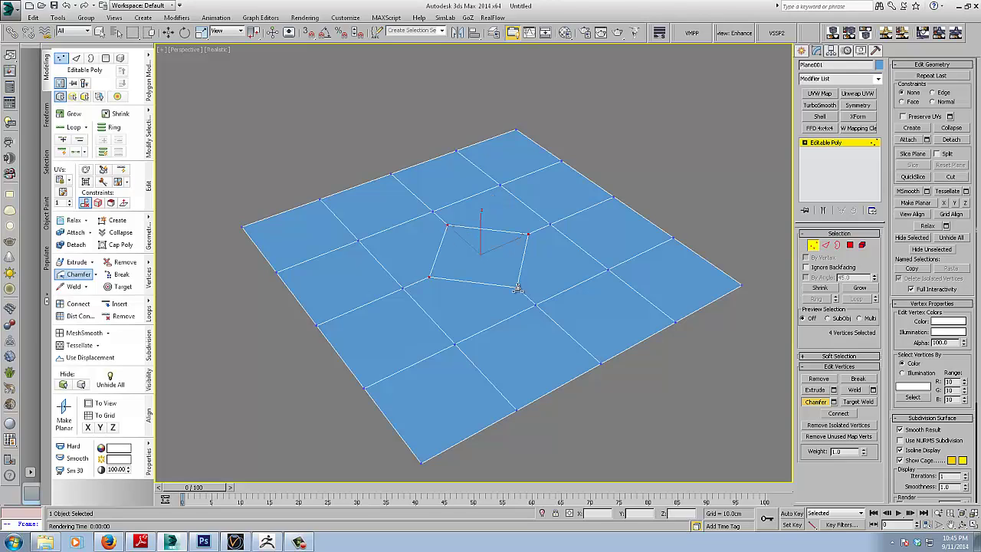
pyautogui.press('w')
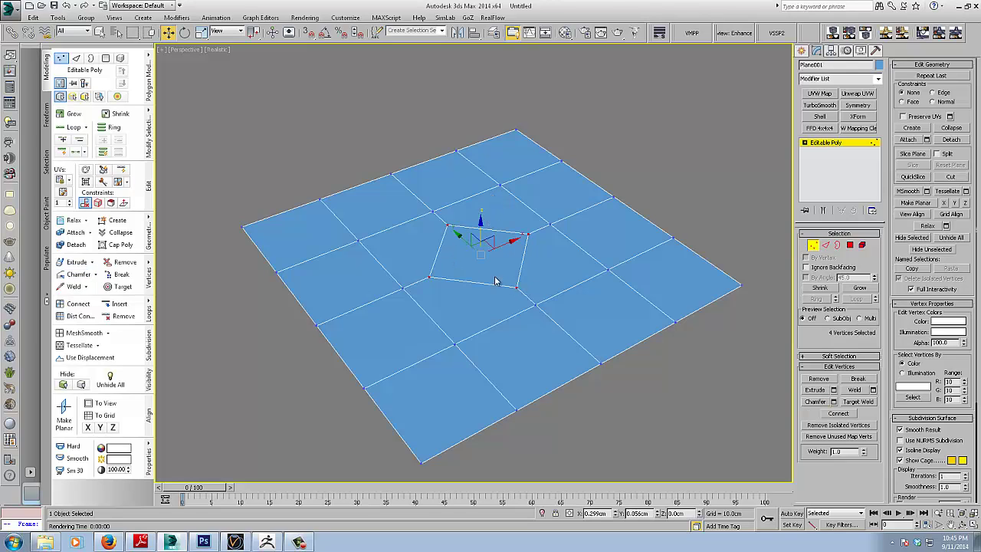
# Use Paint Connect to join each central polygon edge's midpoint to the nearest grid vertex diagonally outward from it.
pyautogui.moveTo(488, 256); pyautogui.dragTo(504, 264, button='middle')
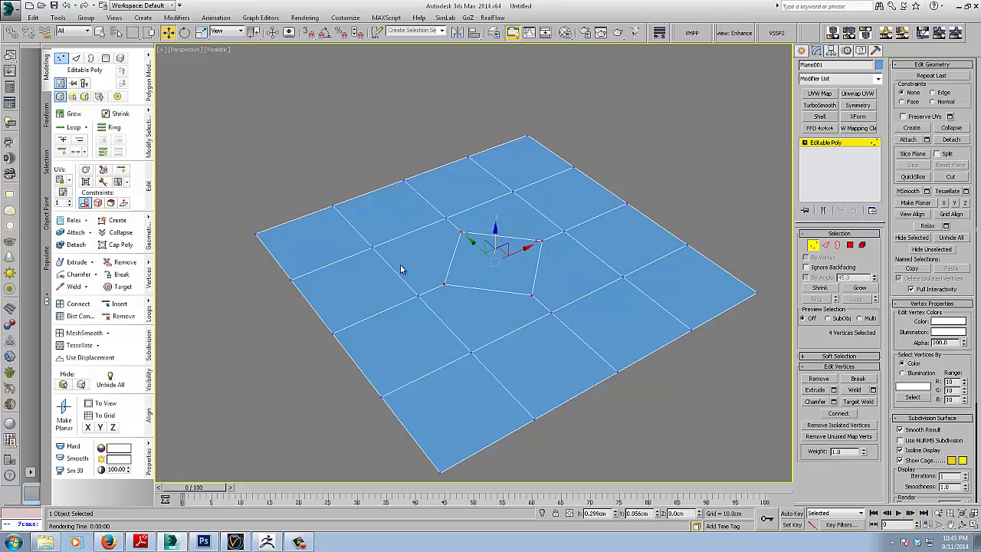
pyautogui.click(118, 183)
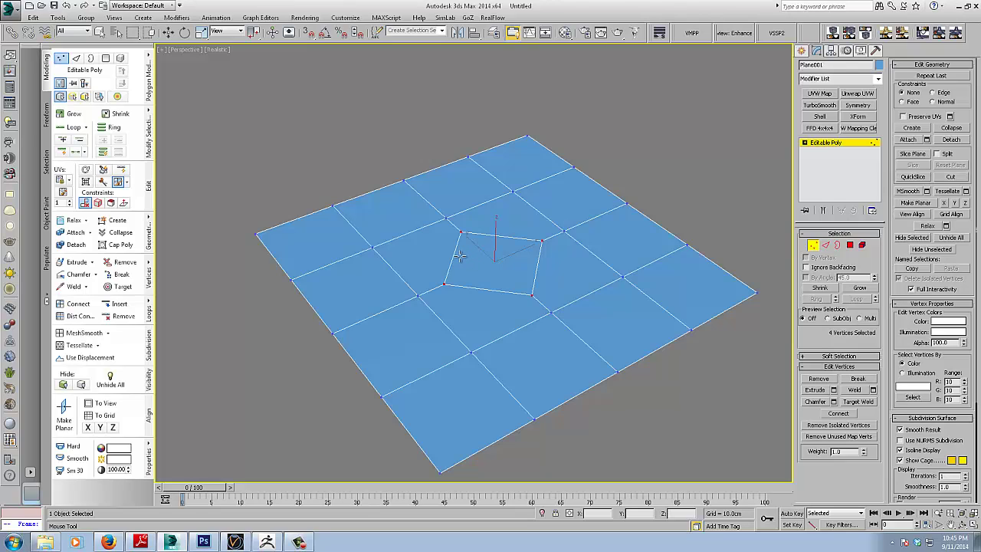
pyautogui.click(451, 256)
pyautogui.click(373, 247)
pyautogui.click(485, 291)
pyautogui.click(470, 353)
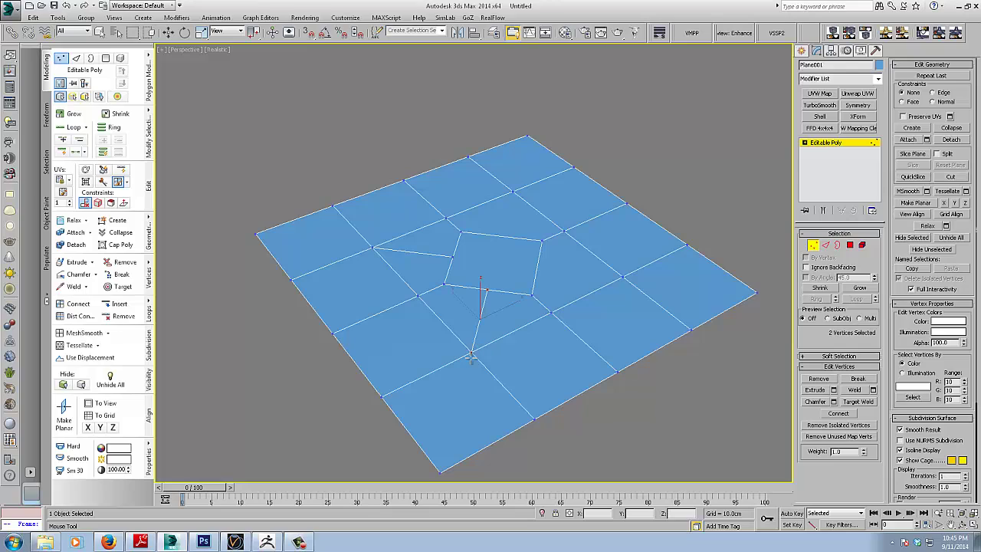
pyautogui.click(536, 266)
pyautogui.click(623, 277)
pyautogui.click(501, 235)
pyautogui.click(512, 192)
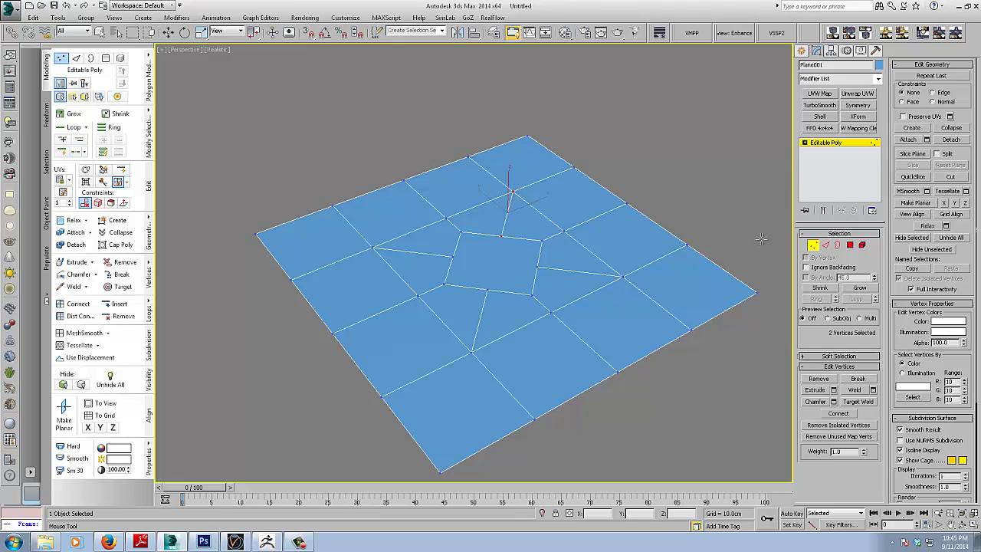
# Select the central polygon and reshape it into a regular octagon with GeoPoly.
pyautogui.click(850, 244)
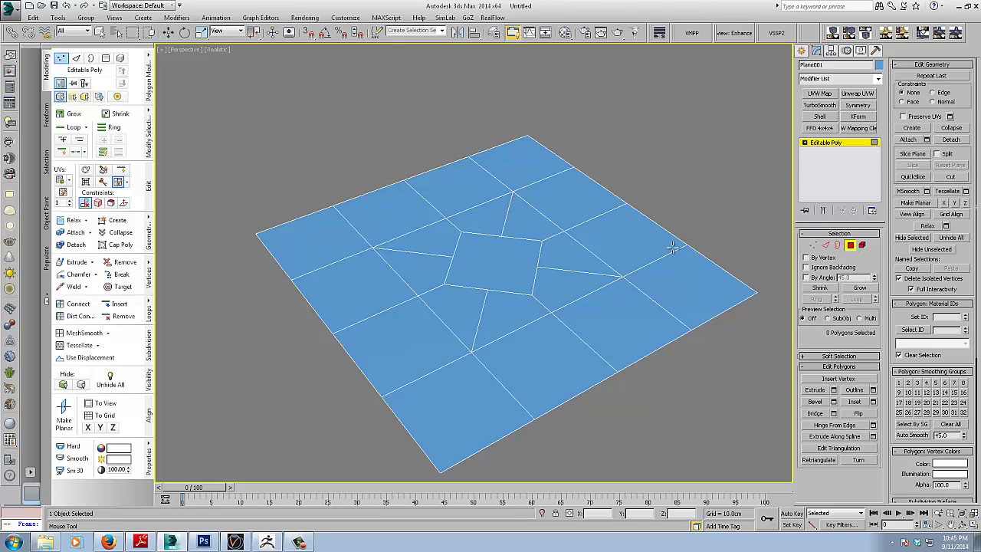
pyautogui.rightClick(551, 257)
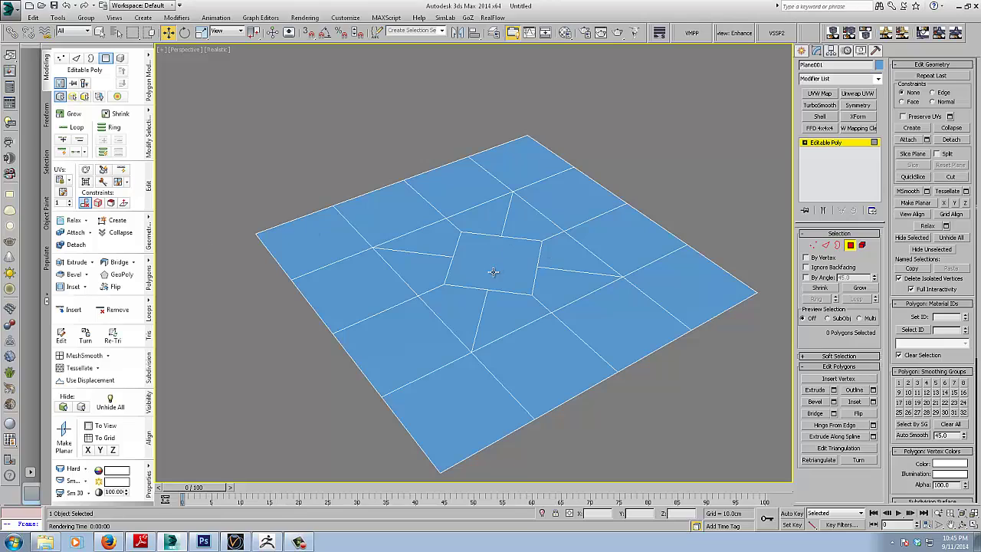
pyautogui.click(493, 272)
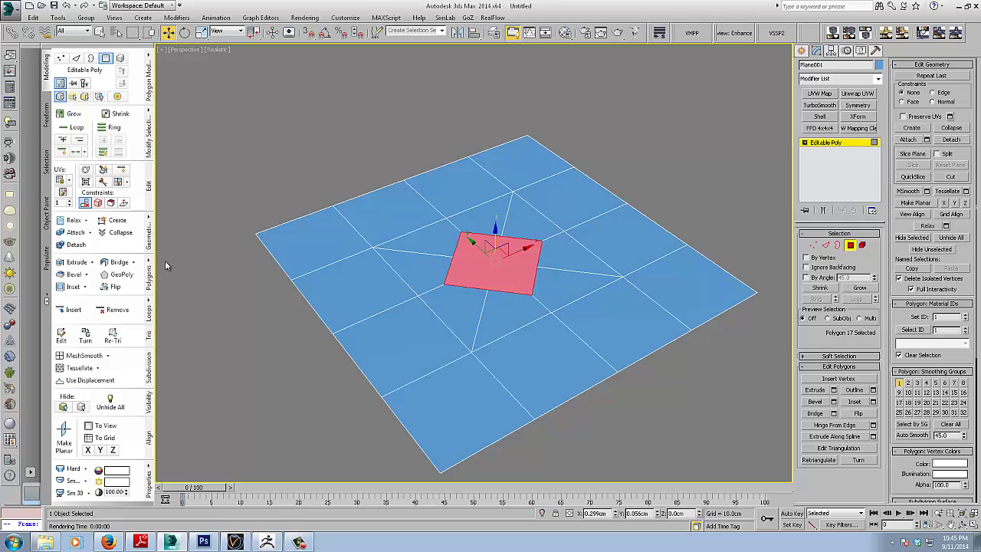
pyautogui.click(115, 276)
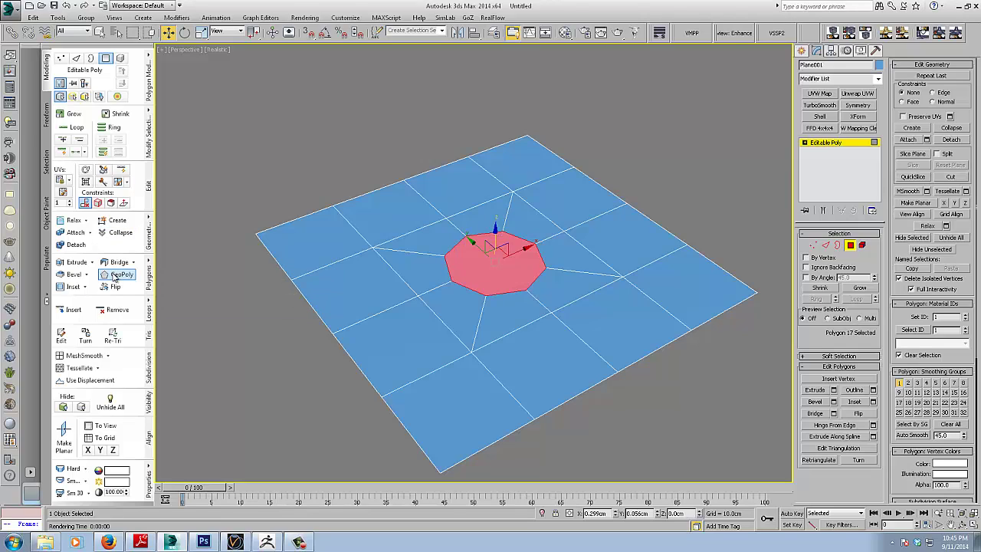
# Inset the octagonal polygon slightly to form a thin ring around its edge.
pyautogui.rightClick(542, 280)
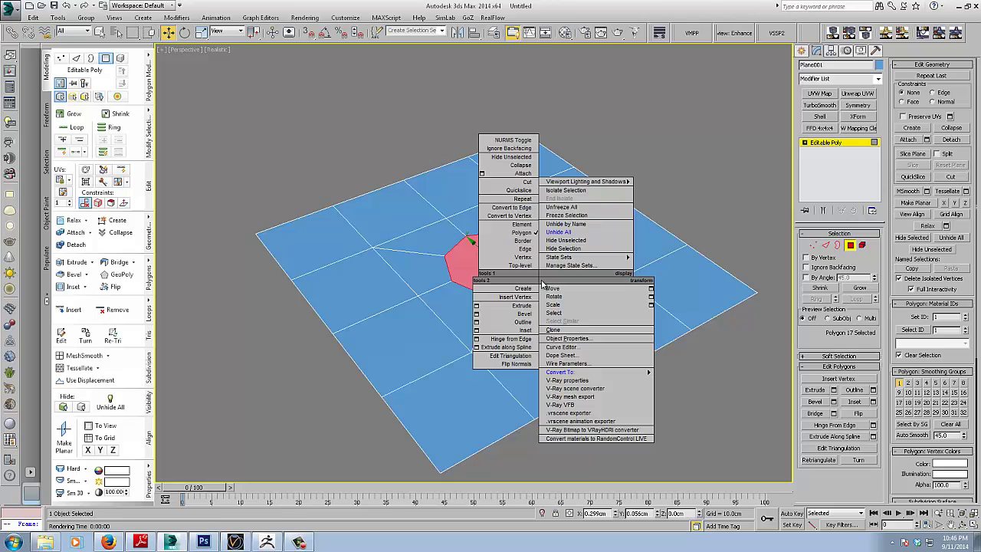
pyautogui.click(522, 327)
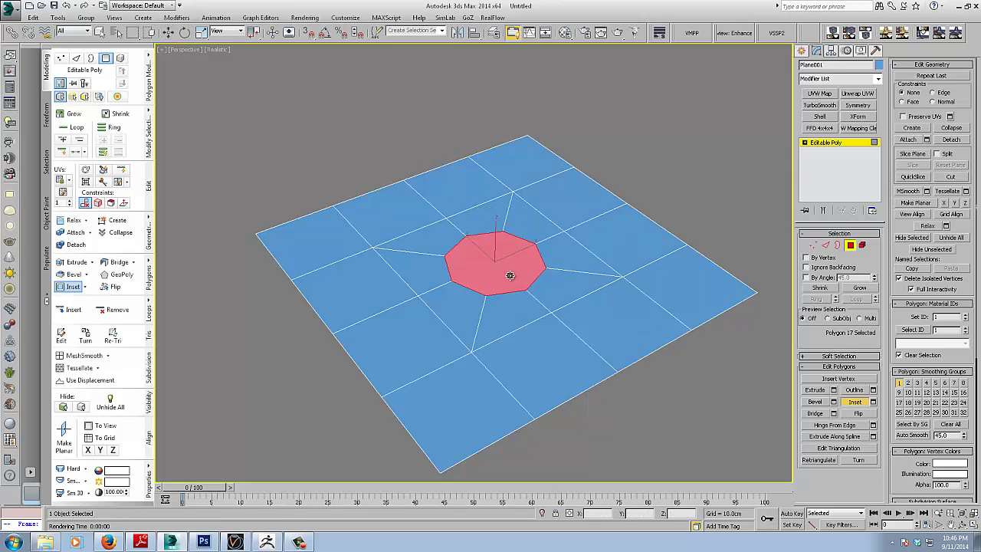
pyautogui.moveTo(508, 271); pyautogui.dragTo(513, 275)
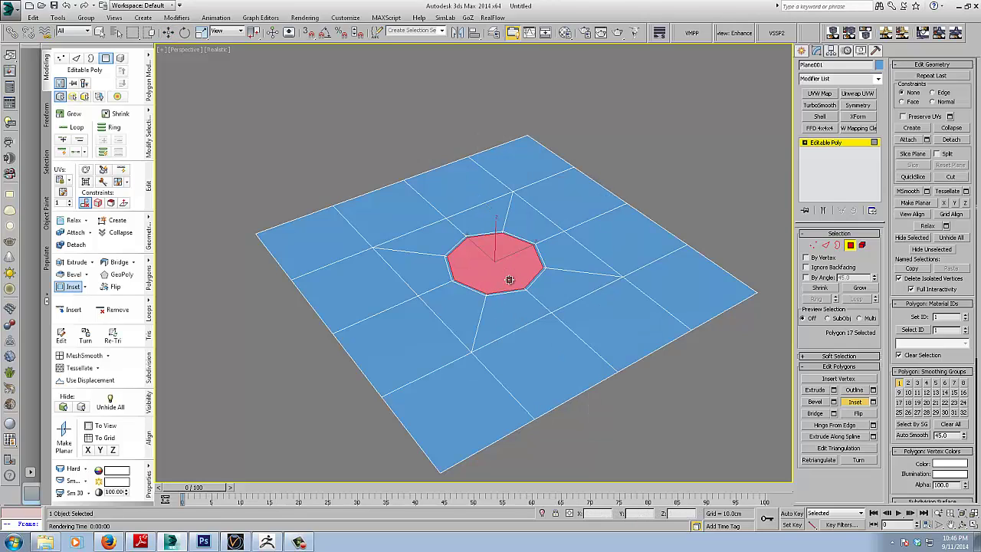
# Extrude the inner octagonal polygon about 8.4 cm downward to form a hole.
pyautogui.rightClick(509, 279)
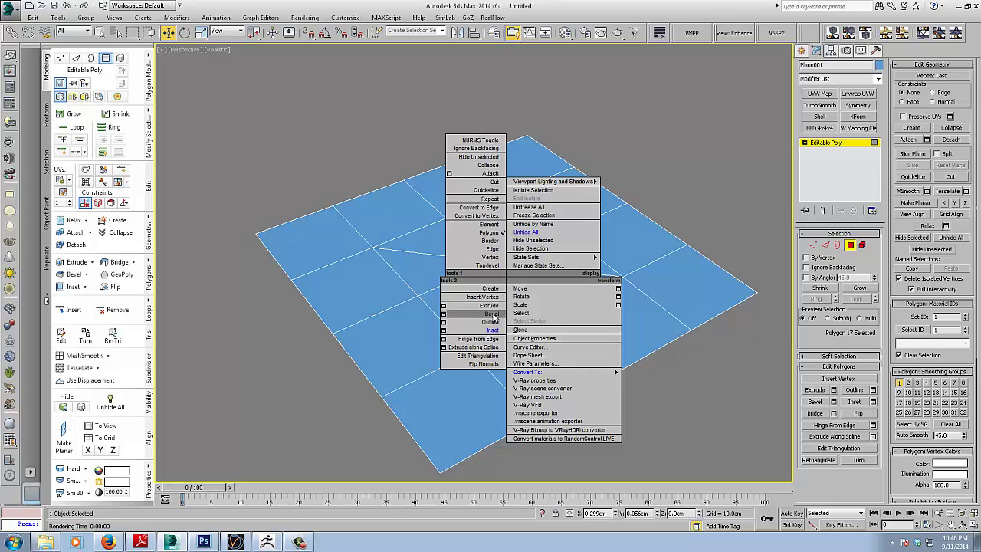
pyautogui.click(488, 305)
pyautogui.moveTo(504, 269)
pyautogui.mouseDown()
pyautogui.moveTo(508, 296)
pyautogui.moveTo(505, 279)
pyautogui.mouseUp()
pyautogui.rightClick(505, 279)
# Inset the polygon at the hole's bottom slightly and leave polygon editing.
pyautogui.rightClick(497, 280)
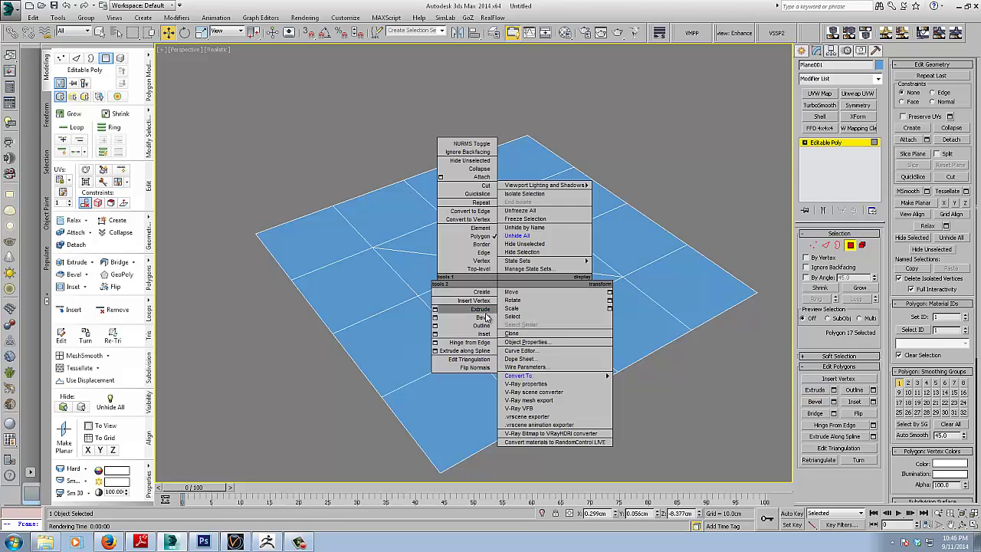
pyautogui.click(484, 333)
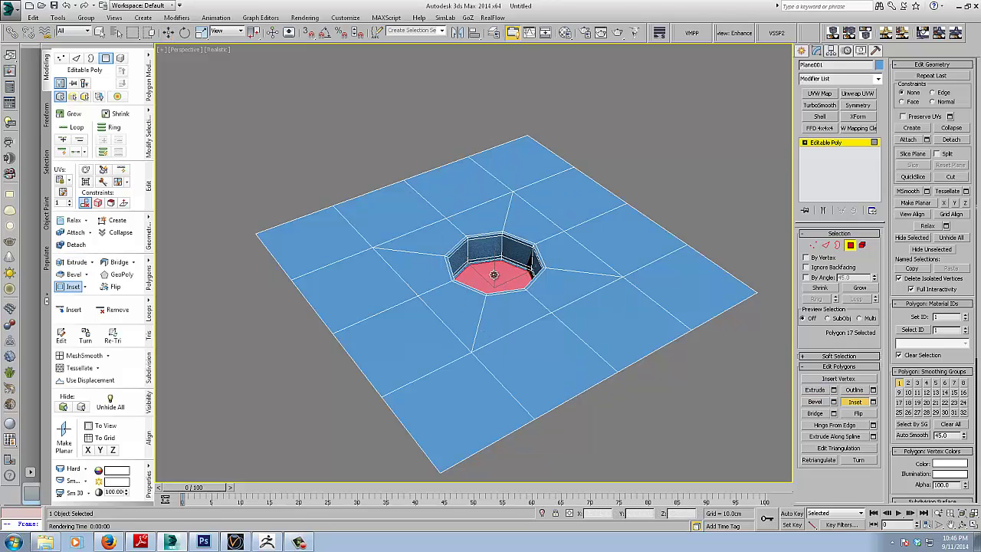
pyautogui.click(833, 146)
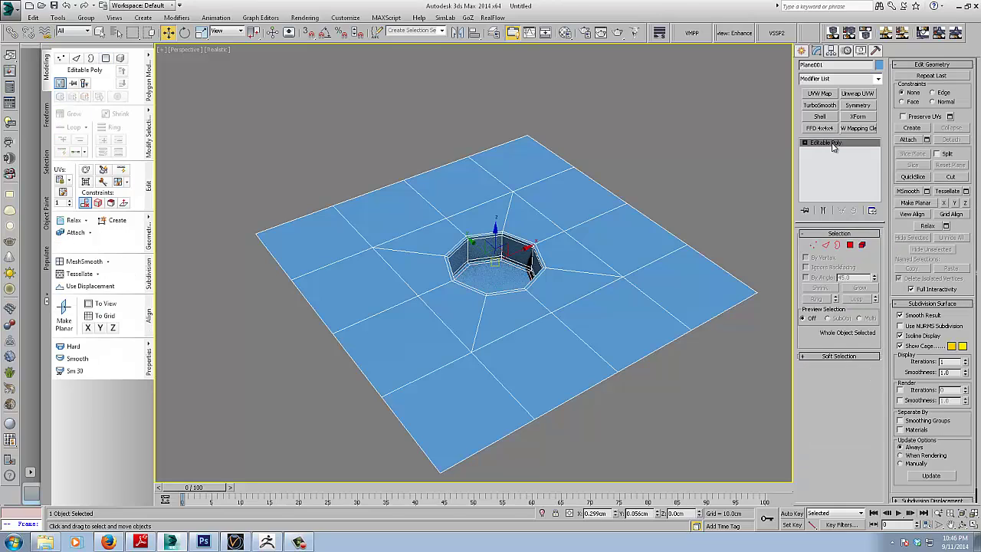
# Apply TurboSmooth to the plane with 2 iterations, and display edged faces with nothing selected.
pyautogui.click(819, 105)
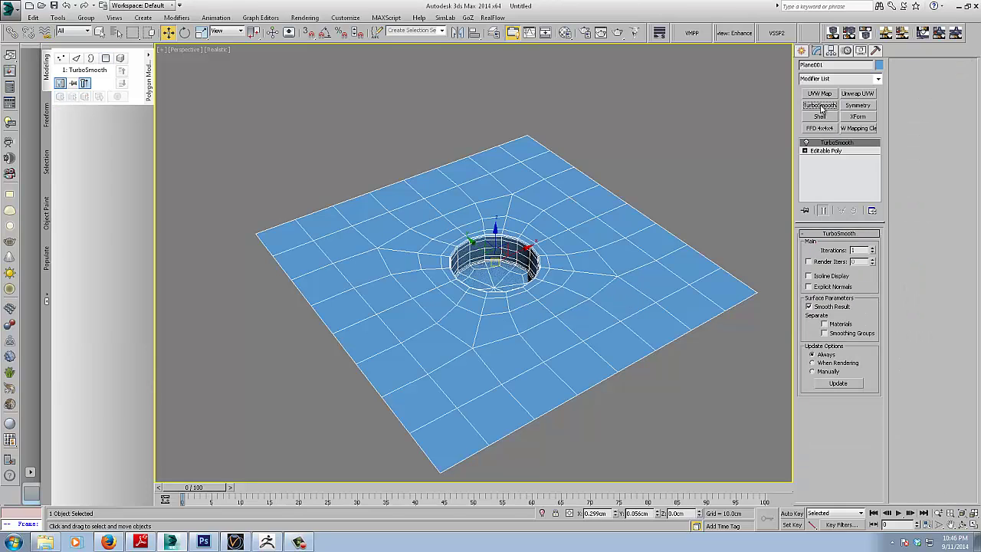
pyautogui.click(873, 249)
pyautogui.keyDown('alt'); pyautogui.moveTo(560, 213); pyautogui.dragTo(558, 220, button='middle'); pyautogui.keyUp('alt')
pyautogui.press('F4')
pyautogui.click(668, 130)
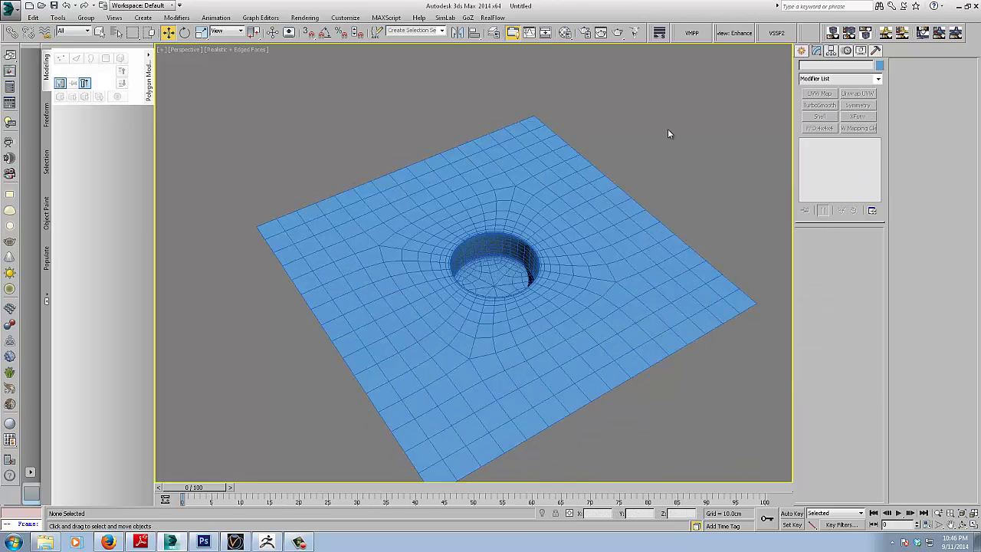
# Turn off the edged faces display, inspect the smoothed hole, and delete the plane.
pyautogui.press('F4')
pyautogui.moveTo(635, 180); pyautogui.dragTo(580, 177, button='middle')
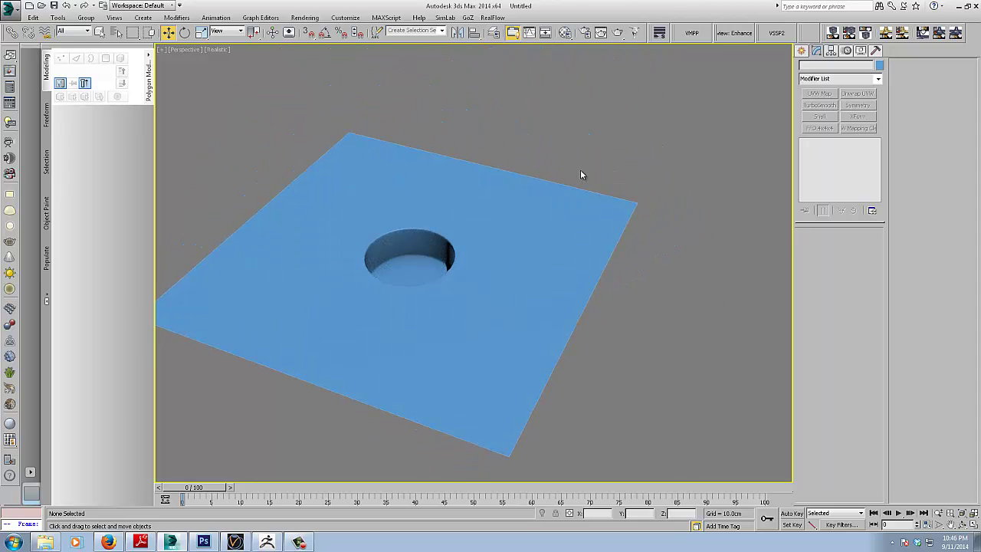
pyautogui.keyDown('alt'); pyautogui.moveTo(581, 175); pyautogui.dragTo(514, 227, button='middle'); pyautogui.keyUp('alt')
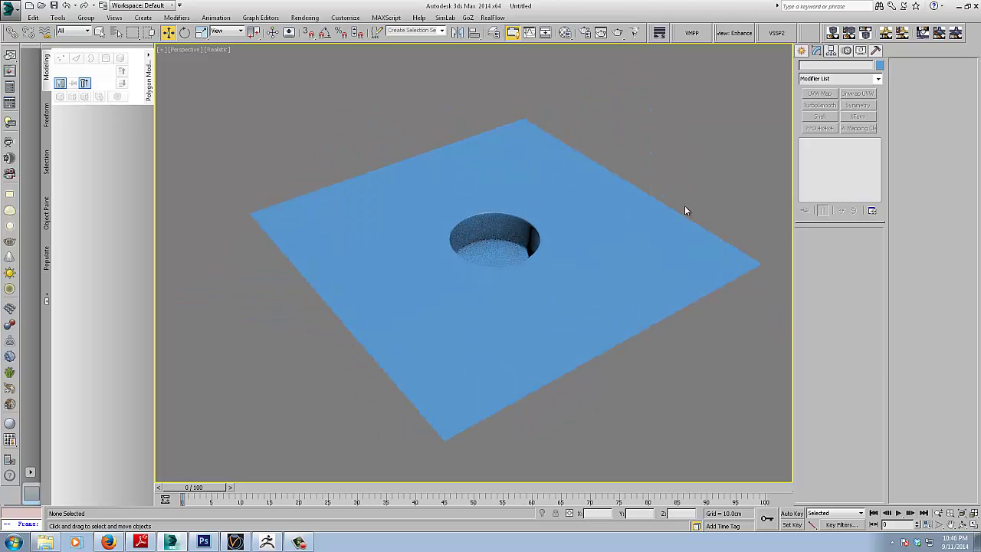
pyautogui.click(591, 242)
pyautogui.press('Delete')
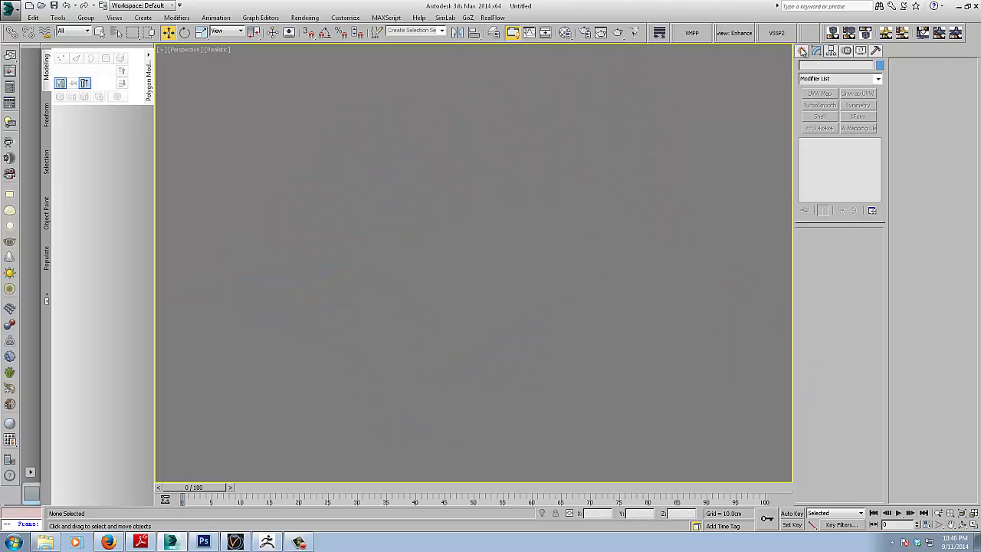
# Create a sphere with a radius of about 35 cm and 32 segments in the perspective view.
pyautogui.click(801, 50)
pyautogui.click(818, 125)
pyautogui.moveTo(480, 248); pyautogui.dragTo(588, 311)
pyautogui.scroll(4, 584, 314)
pyautogui.scroll(-6, 590, 316)
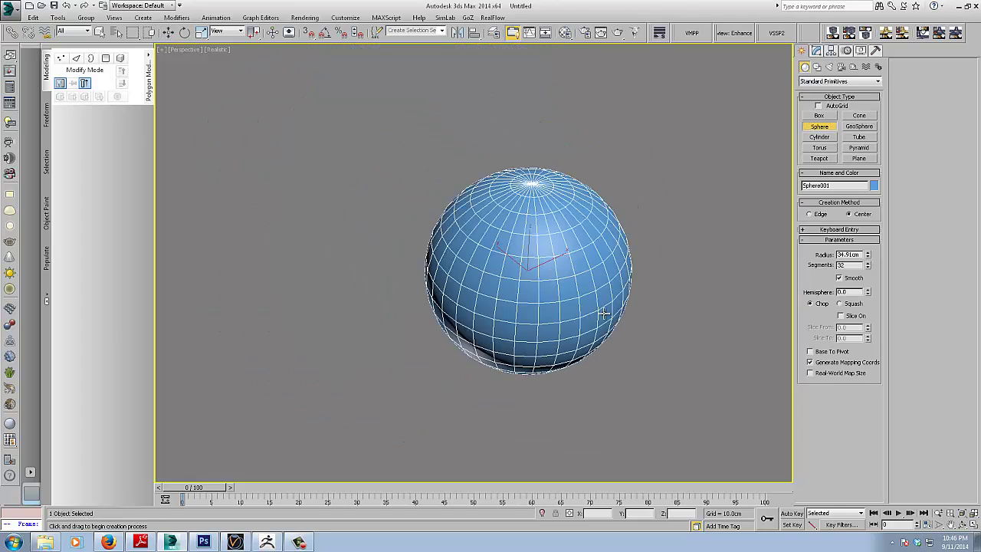
pyautogui.scroll(3, 577, 302)
pyautogui.press('w')
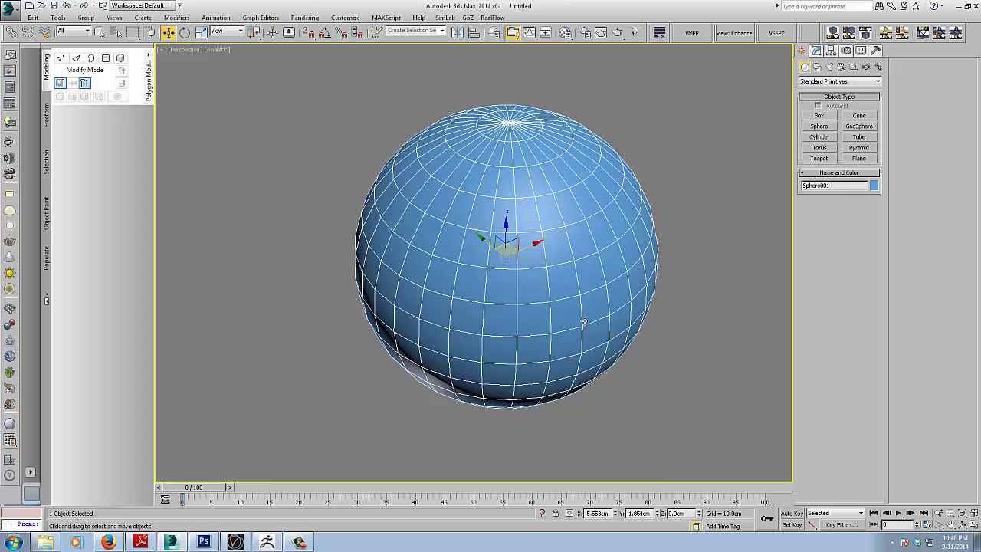
# Convert the sphere to an Editable Poly.
pyautogui.rightClick(584, 320)
pyautogui.moveTo(650, 415)
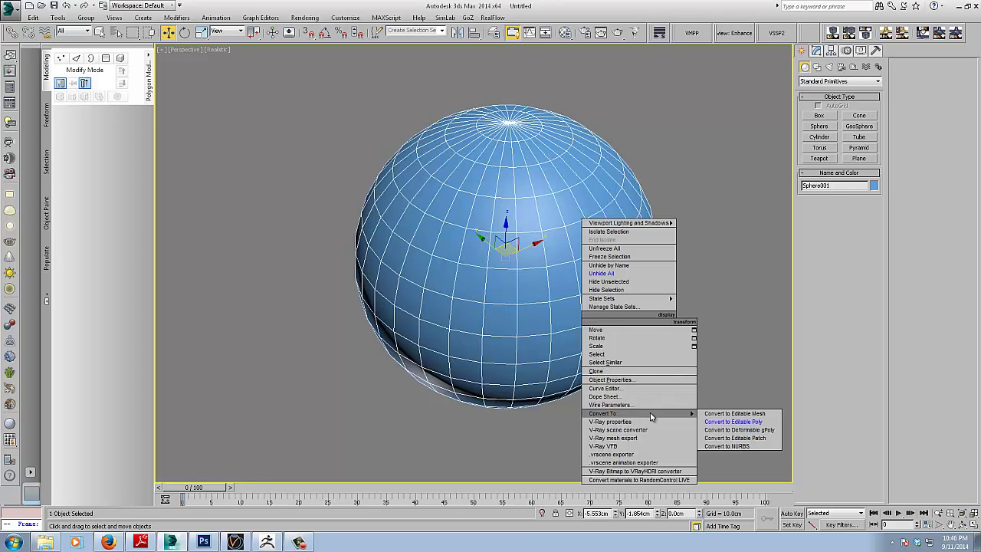
pyautogui.click(724, 421)
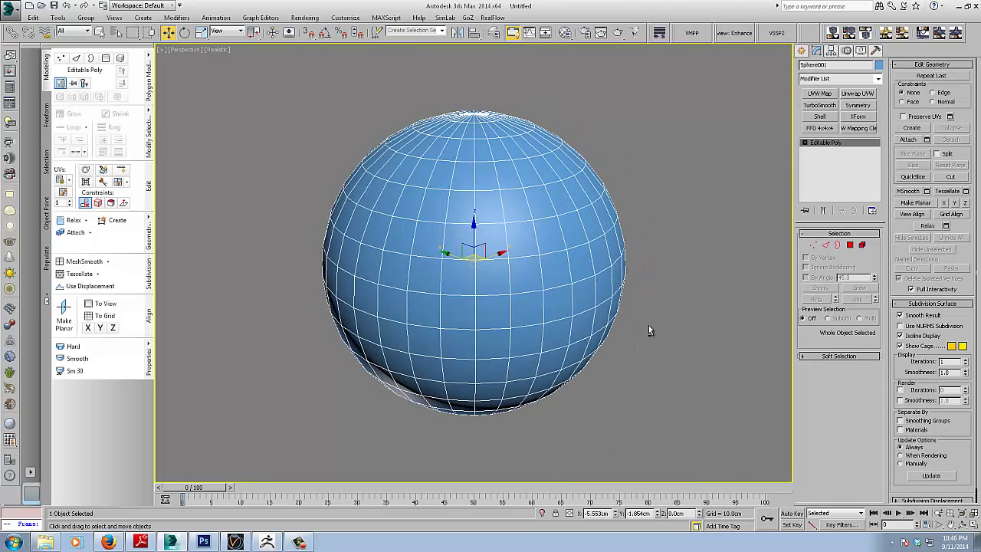
# Chamfer three alternate vertices along one row of the sphere's front into separate diamond-shaped polygons.
pyautogui.click(813, 245)
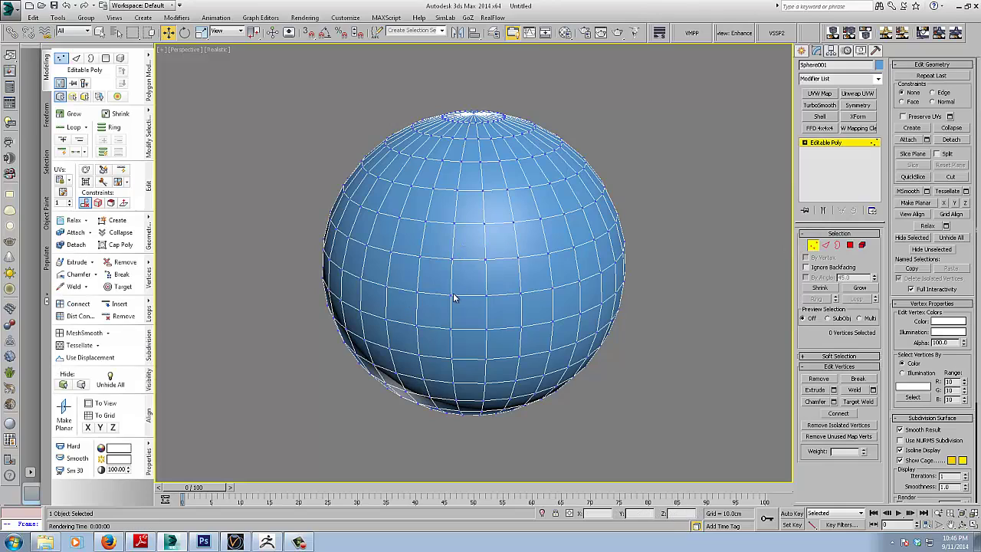
pyautogui.click(449, 295)
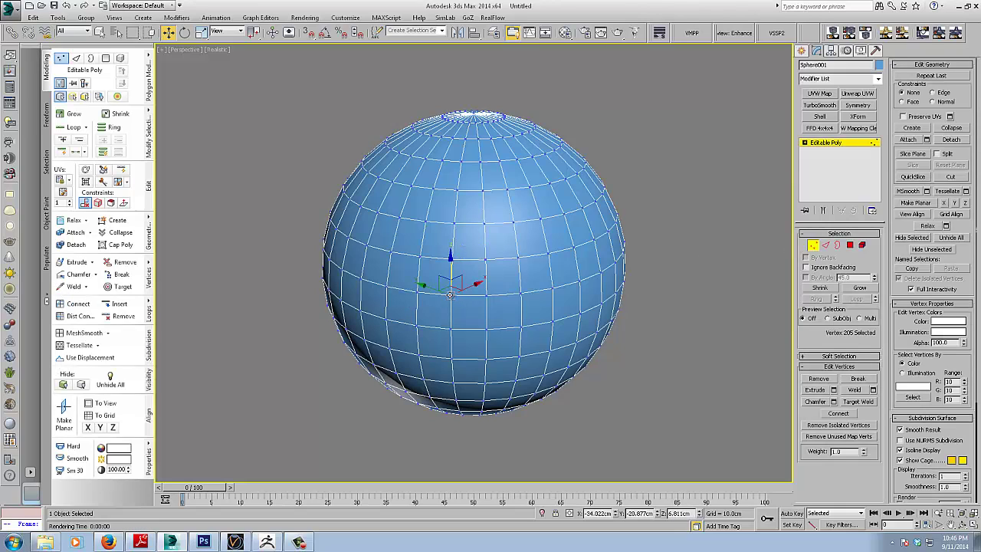
pyautogui.keyDown('ctrl'); pyautogui.click(520, 294); pyautogui.keyUp('ctrl')
pyautogui.keyDown('ctrl'); pyautogui.click(579, 282); pyautogui.keyUp('ctrl')
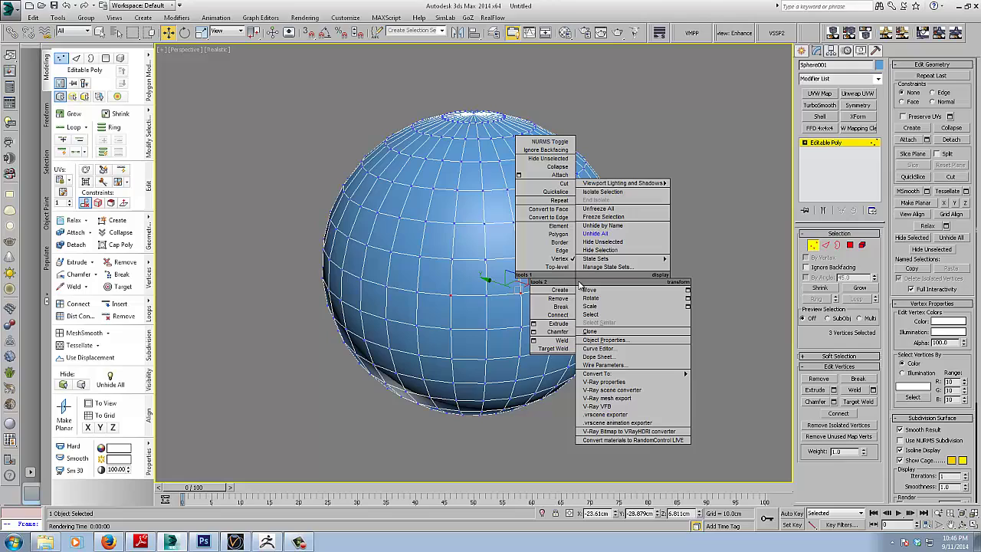
pyautogui.click(557, 331)
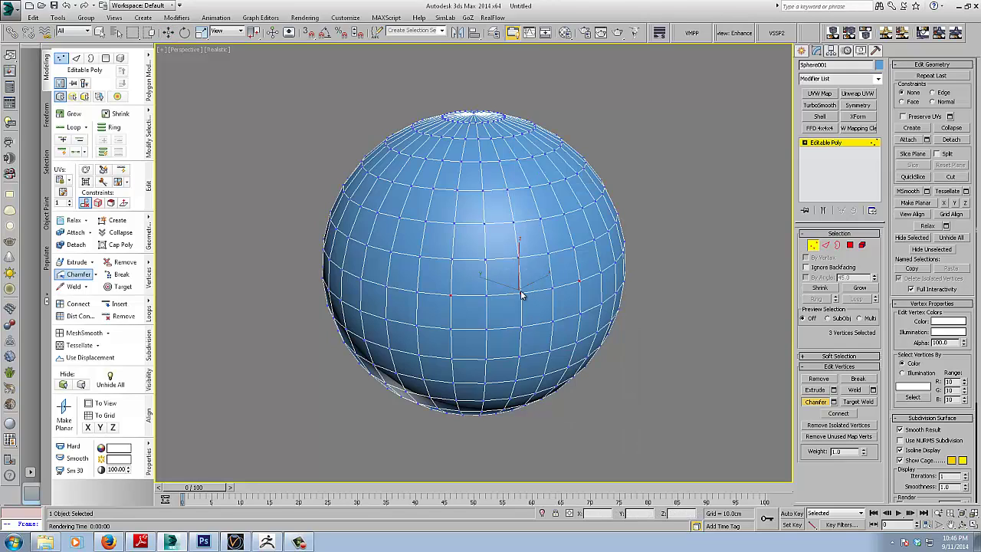
pyautogui.moveTo(520, 294); pyautogui.dragTo(526, 274)
pyautogui.moveTo(498, 289); pyautogui.dragTo(518, 285, button='middle')
pyautogui.keyDown('alt'); pyautogui.moveTo(518, 285); pyautogui.dragTo(533, 286, button='middle'); pyautogui.keyUp('alt')
pyautogui.press('w')
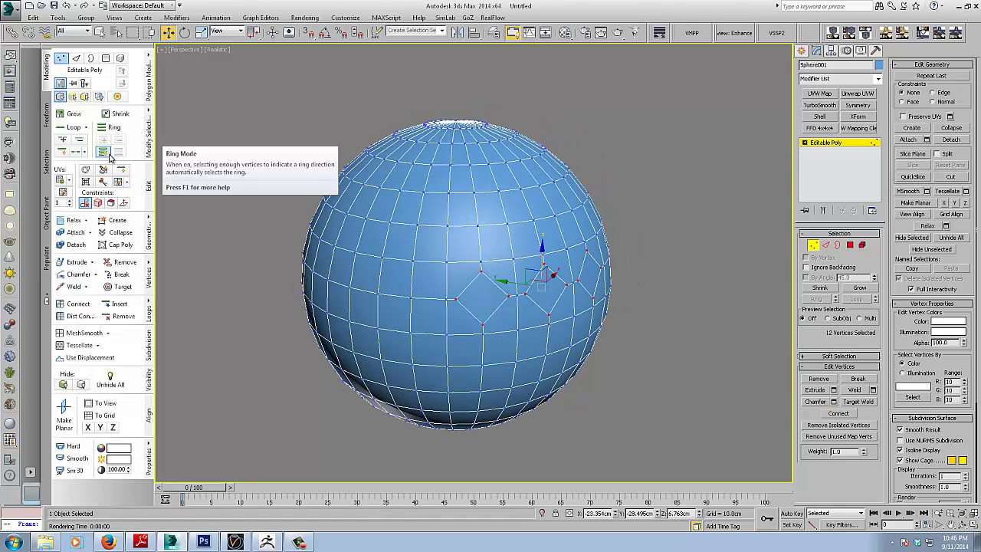
# Use Paint Connect to cut edges from the first diamond's sides and the second diamond's near side to the surrounding corner vertices.
pyautogui.click(117, 181)
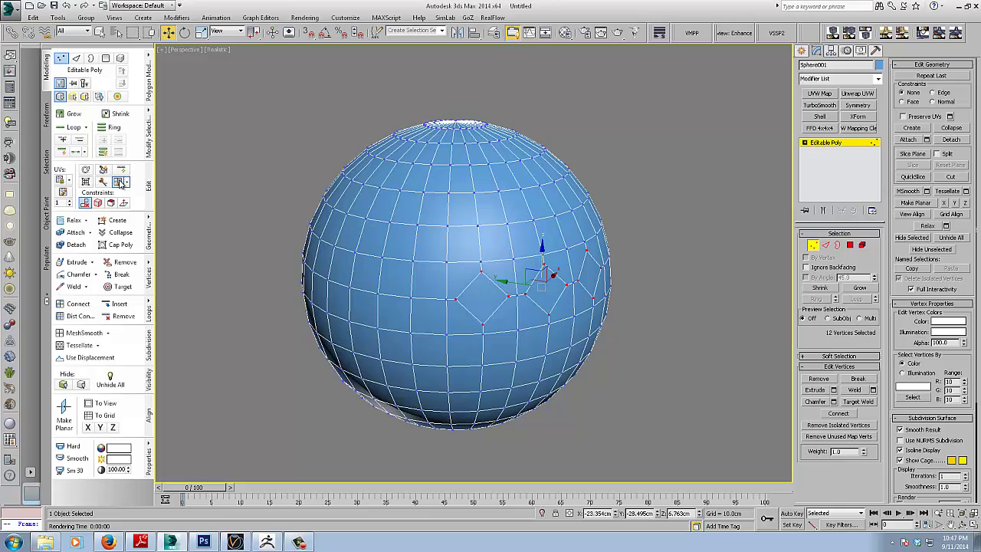
pyautogui.moveTo(476, 277); pyautogui.dragTo(429, 275, button='middle')
pyautogui.scroll(2, 433, 294)
pyautogui.click(394, 259)
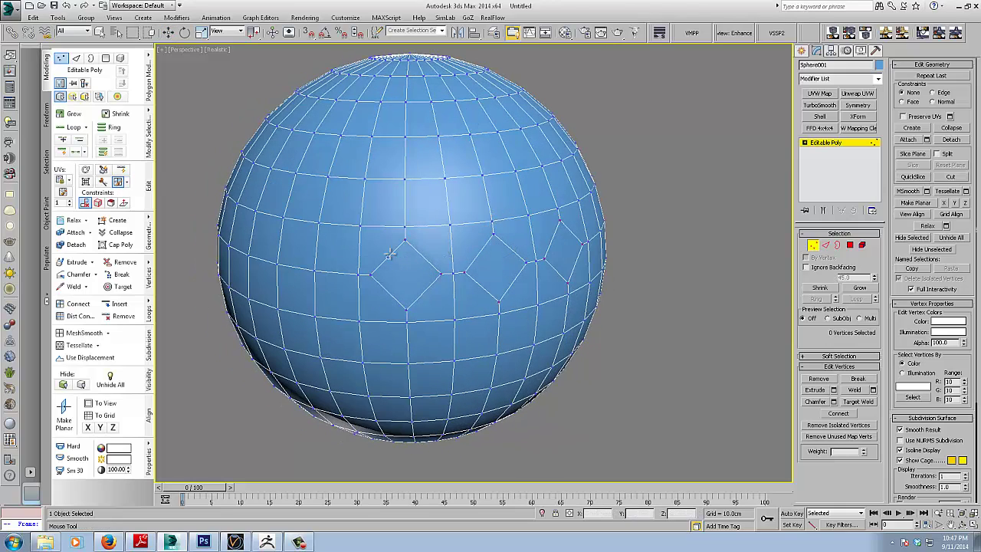
pyautogui.keyDown('shift'); pyautogui.moveTo(380, 244); pyautogui.dragTo(360, 226); pyautogui.keyUp('shift')
pyautogui.keyDown('shift'); pyautogui.moveTo(401, 280); pyautogui.dragTo(458, 324); pyautogui.keyUp('shift')
pyautogui.keyDown('shift'); pyautogui.moveTo(421, 259); pyautogui.dragTo(451, 228); pyautogui.keyUp('shift')
pyautogui.click(471, 236)
pyautogui.keyDown('shift'); pyautogui.moveTo(490, 281); pyautogui.dragTo(452, 325); pyautogui.keyUp('shift')
pyautogui.click(477, 328)
pyautogui.keyDown('alt'); pyautogui.moveTo(491, 323); pyautogui.dragTo(466, 314, button='middle'); pyautogui.keyUp('alt')
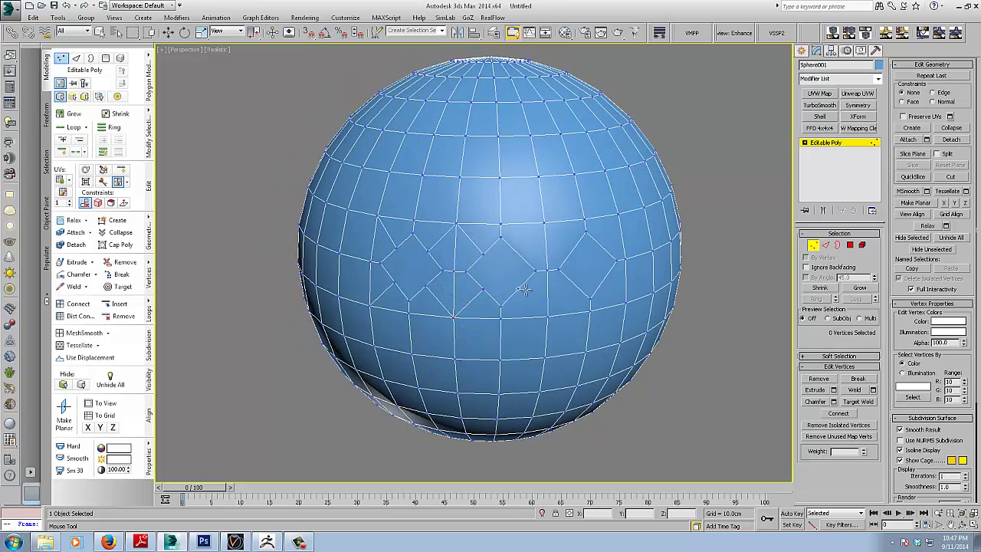
# Paint connecting edges from the middle diamond's remaining sides and all sides of the last diamond to the surrounding corner vertices.
pyautogui.keyDown('shift'); pyautogui.moveTo(536, 303); pyautogui.dragTo(554, 316); pyautogui.keyUp('shift')
pyautogui.keyDown('shift'); pyautogui.moveTo(508, 263); pyautogui.dragTo(547, 222); pyautogui.keyUp('shift')
pyautogui.keyDown('shift'); pyautogui.moveTo(589, 260); pyautogui.dragTo(544, 223); pyautogui.keyUp('shift')
pyautogui.moveTo(604, 269); pyautogui.dragTo(540, 266, button='middle')
pyautogui.keyDown('shift'); pyautogui.moveTo(537, 268); pyautogui.dragTo(490, 310); pyautogui.keyUp('shift')
pyautogui.click(546, 273)
pyautogui.keyDown('ctrl'); pyautogui.click(571, 297); pyautogui.keyUp('ctrl')
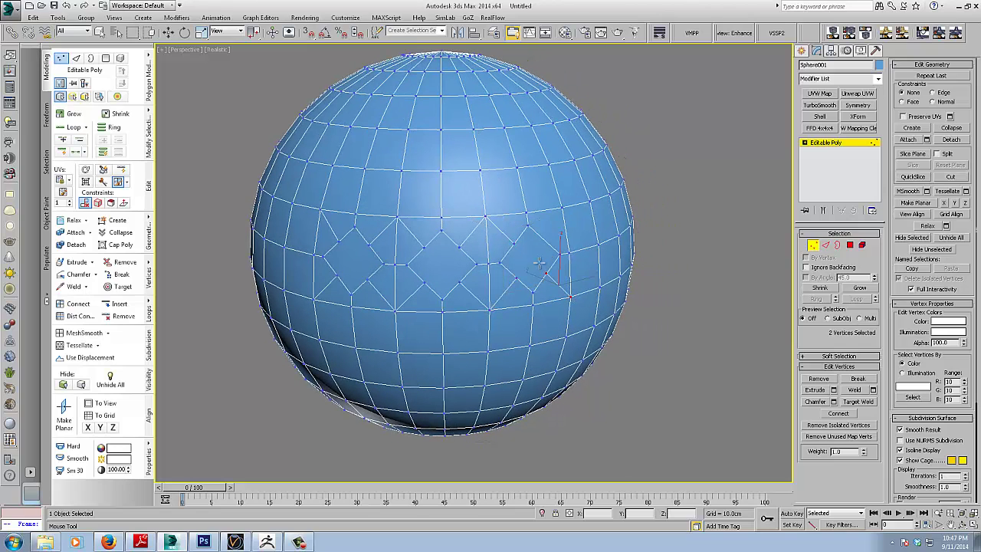
pyautogui.click(555, 220)
pyautogui.moveTo(557, 217); pyautogui.dragTo(561, 206)
# Select the three diamond polygons on the sphere and even them into regular octagons with GeoPoly.
pyautogui.click(849, 244)
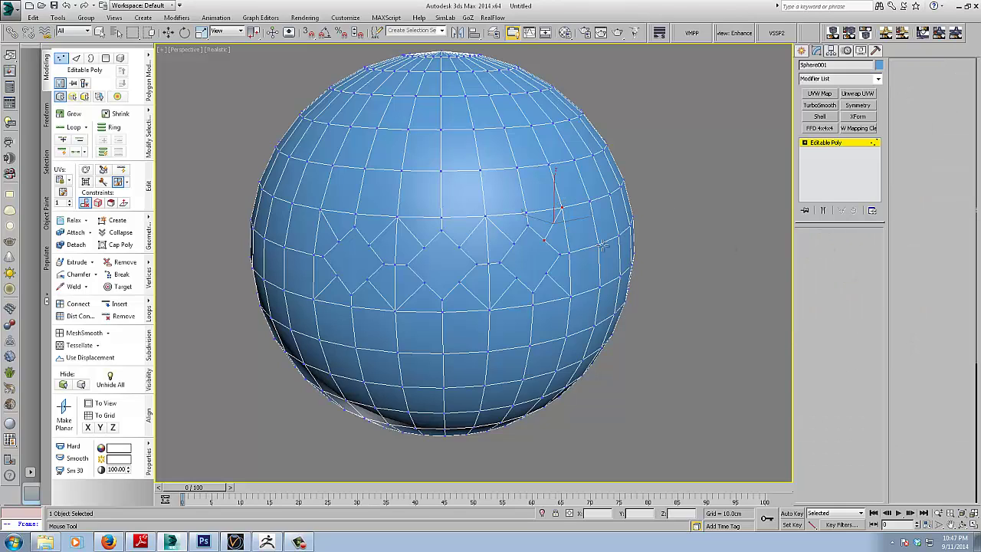
pyautogui.click(524, 263)
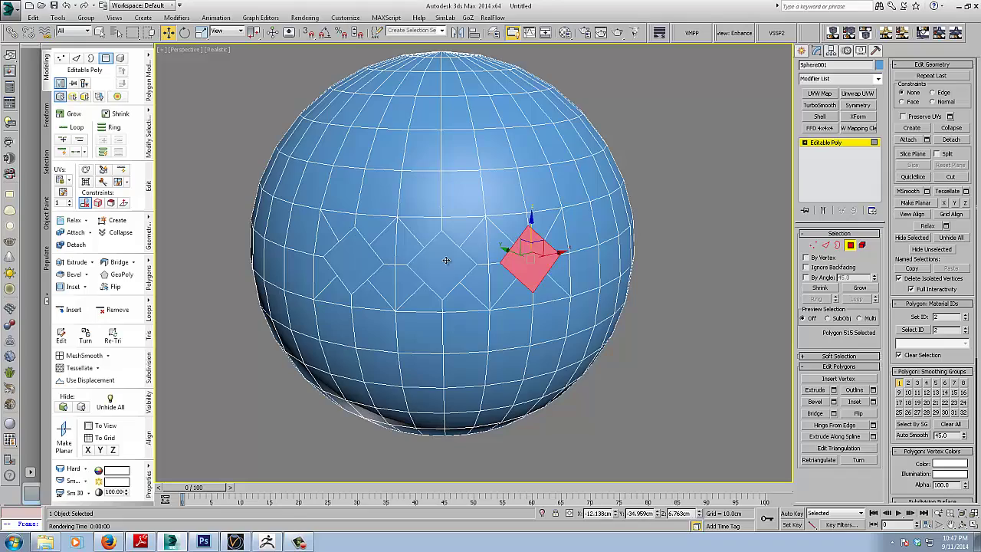
pyautogui.keyDown('ctrl'); pyautogui.click(449, 258); pyautogui.keyUp('ctrl')
pyautogui.keyDown('ctrl'); pyautogui.click(344, 260); pyautogui.keyUp('ctrl')
pyautogui.keyDown('alt'); pyautogui.moveTo(344, 260); pyautogui.dragTo(276, 264, button='middle'); pyautogui.keyUp('alt')
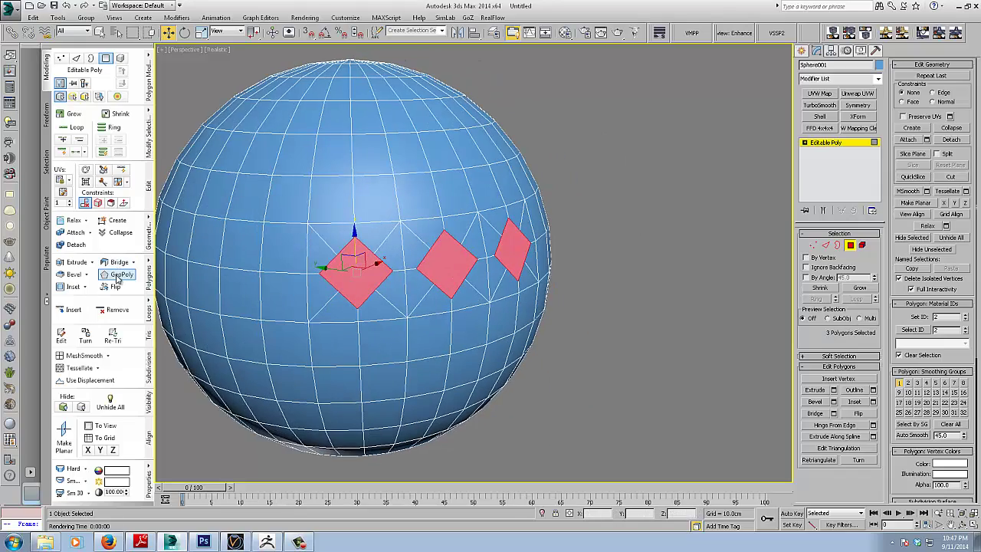
pyautogui.click(120, 275)
pyautogui.moveTo(514, 318)
pyautogui.mouseDown(button='middle')
pyautogui.moveTo(572, 295)
pyautogui.moveTo(526, 314)
pyautogui.mouseUp(button='middle')
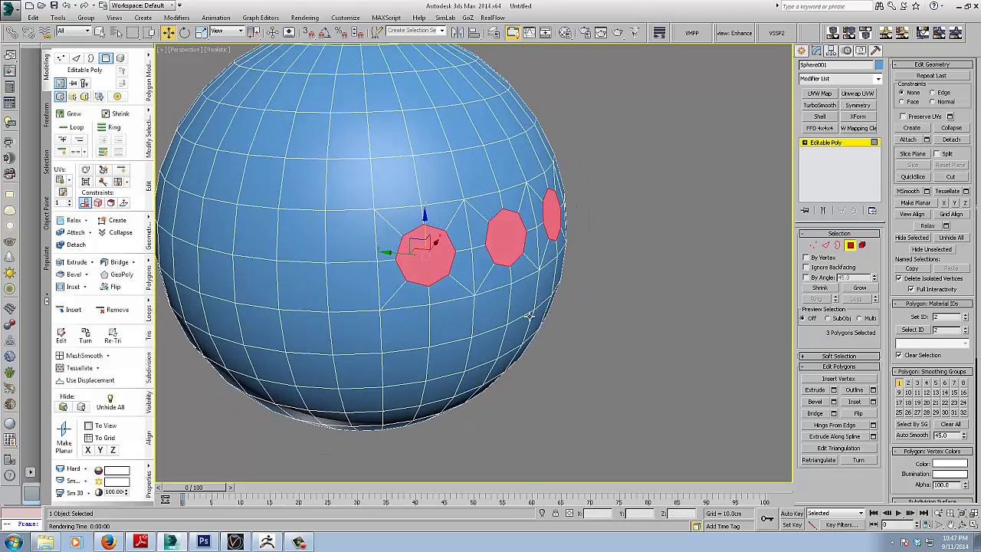
# Inset the three octagonal polygons slightly to form a thin ring around each edge.
pyautogui.rightClick(526, 313)
pyautogui.click(513, 366)
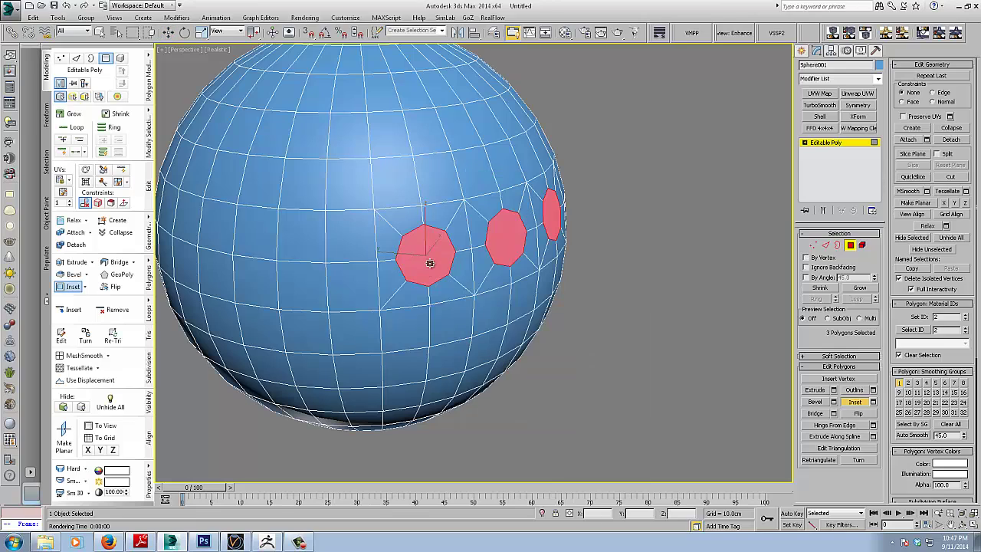
pyautogui.moveTo(429, 258); pyautogui.dragTo(434, 262)
pyautogui.rightClick(434, 262)
pyautogui.rightClick(430, 263)
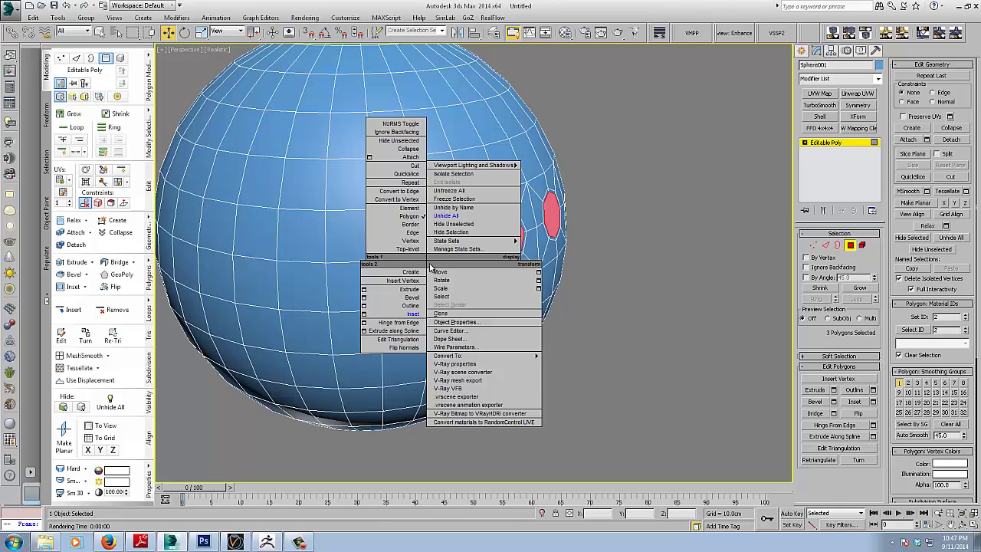
pyautogui.click(429, 263)
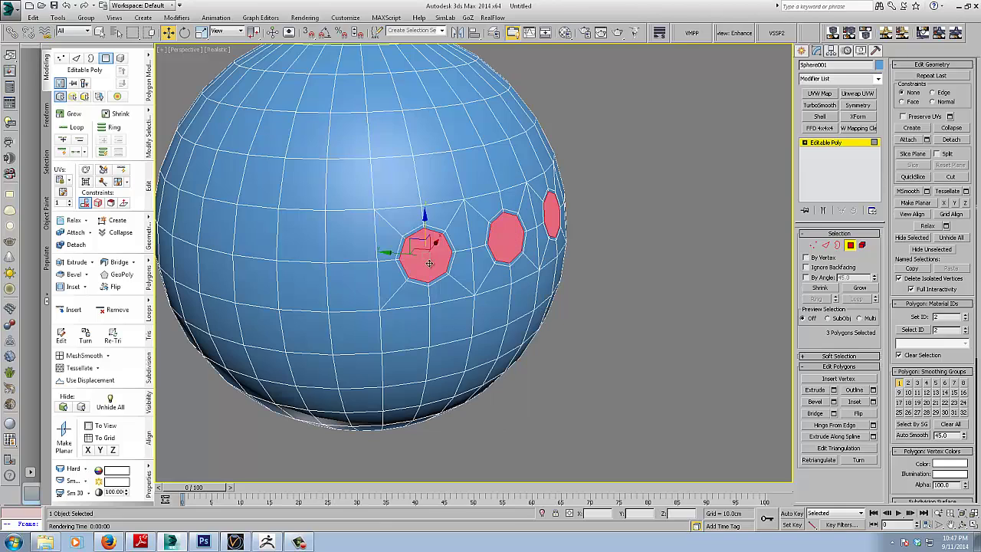
# Extrude the three inner octagonal polygons about 8.4 cm into the sphere as a group to form holes.
pyautogui.click(833, 390)
pyautogui.moveTo(641, 314); pyautogui.dragTo(685, 314, button='middle')
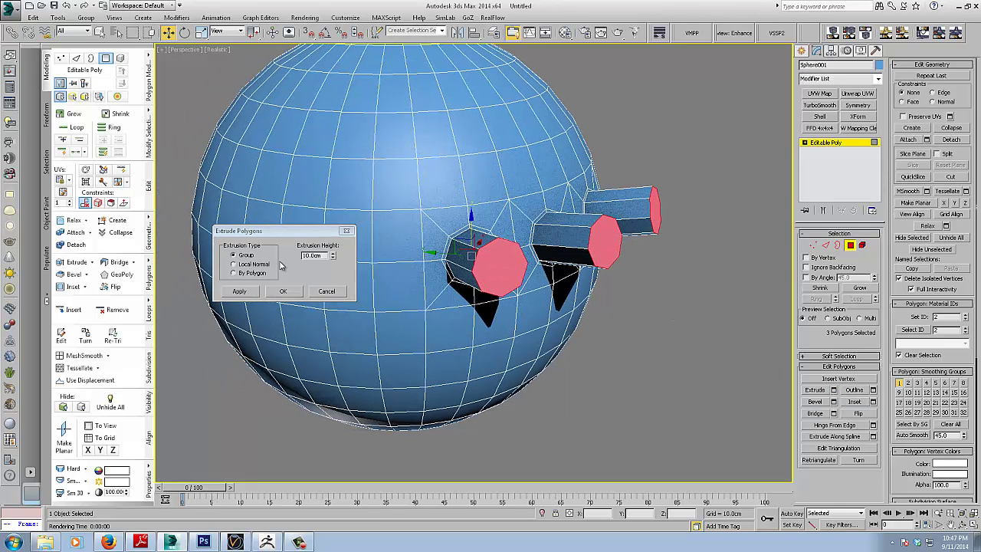
pyautogui.rightClick(333, 257)
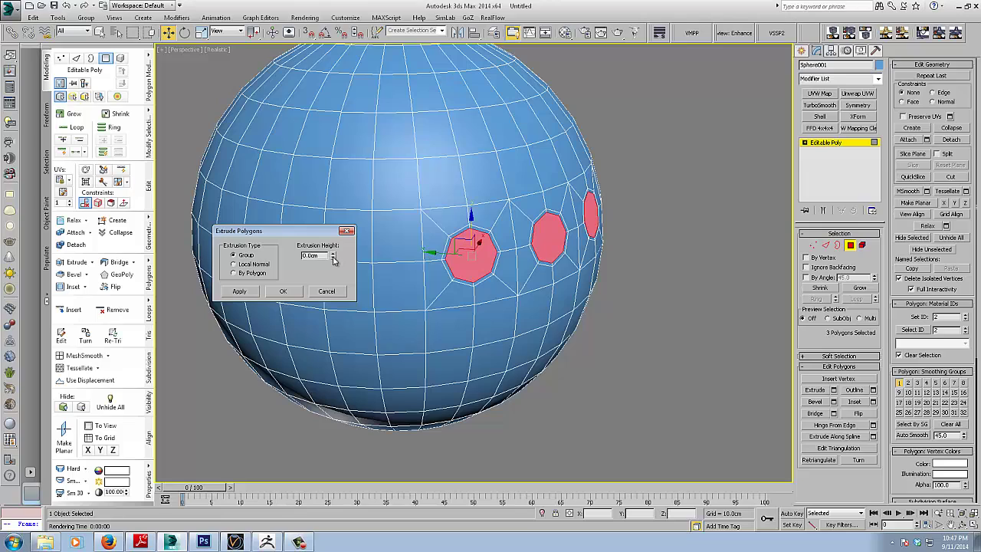
pyautogui.moveTo(333, 257)
pyautogui.mouseDown()
pyautogui.moveTo(335, 285)
pyautogui.moveTo(334, 262)
pyautogui.moveTo(335, 276)
pyautogui.mouseUp()
pyautogui.click(246, 295)
pyautogui.click(246, 294)
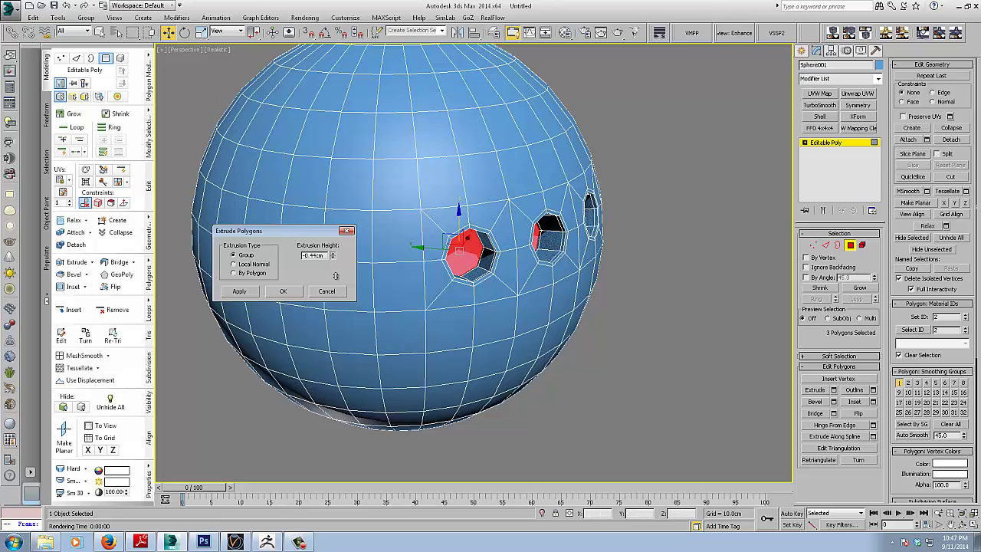
pyautogui.click(283, 291)
# Inset the polygons at the bottoms of the three holes slightly and leave polygon editing.
pyautogui.rightClick(369, 295)
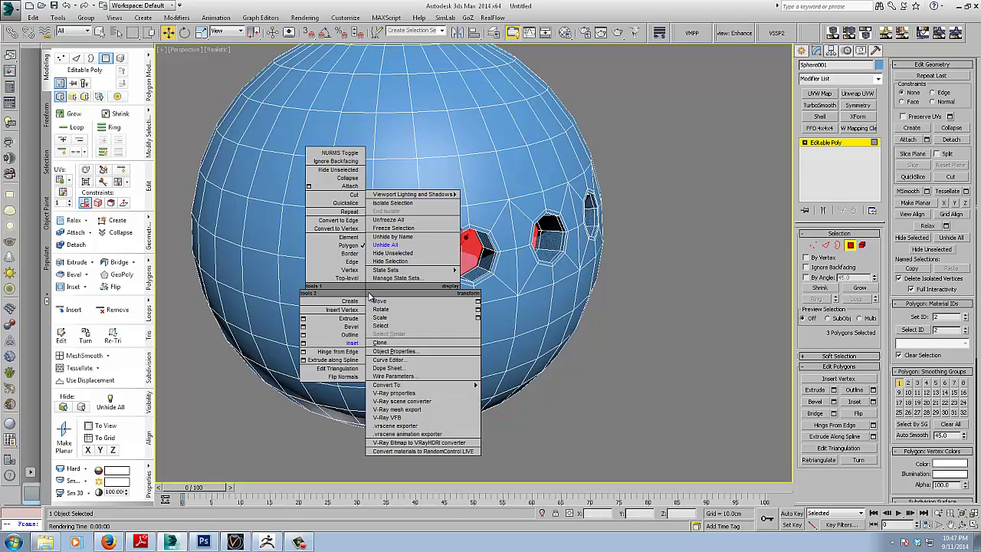
pyautogui.click(351, 343)
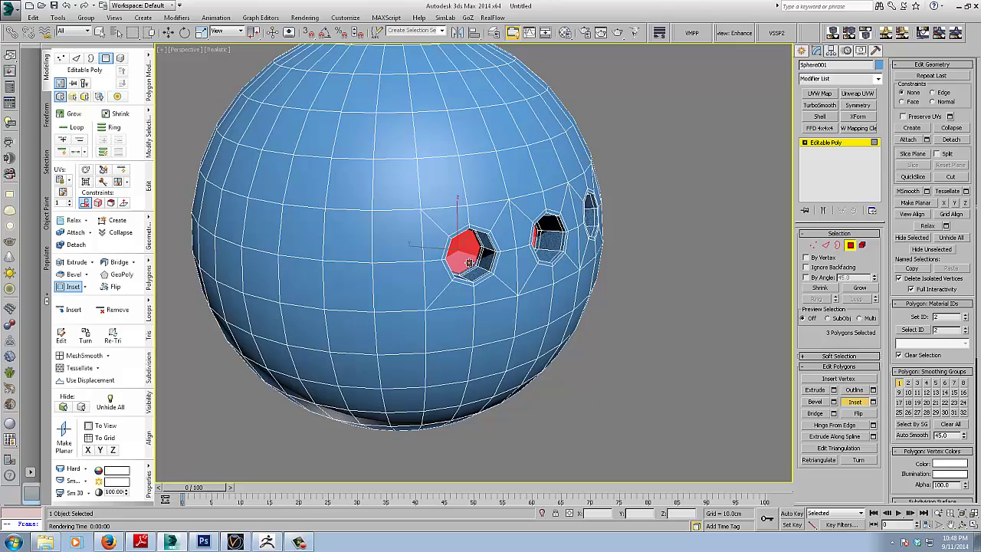
pyautogui.keyDown('alt'); pyautogui.moveTo(469, 262); pyautogui.dragTo(460, 261, button='middle'); pyautogui.keyUp('alt')
pyautogui.scroll(4, 524, 274)
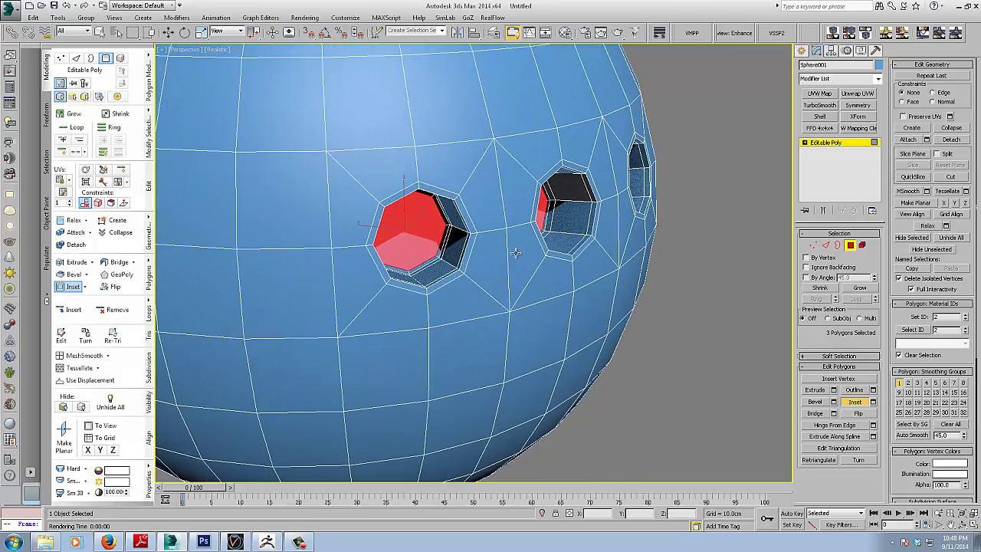
pyautogui.scroll(-1, 516, 253)
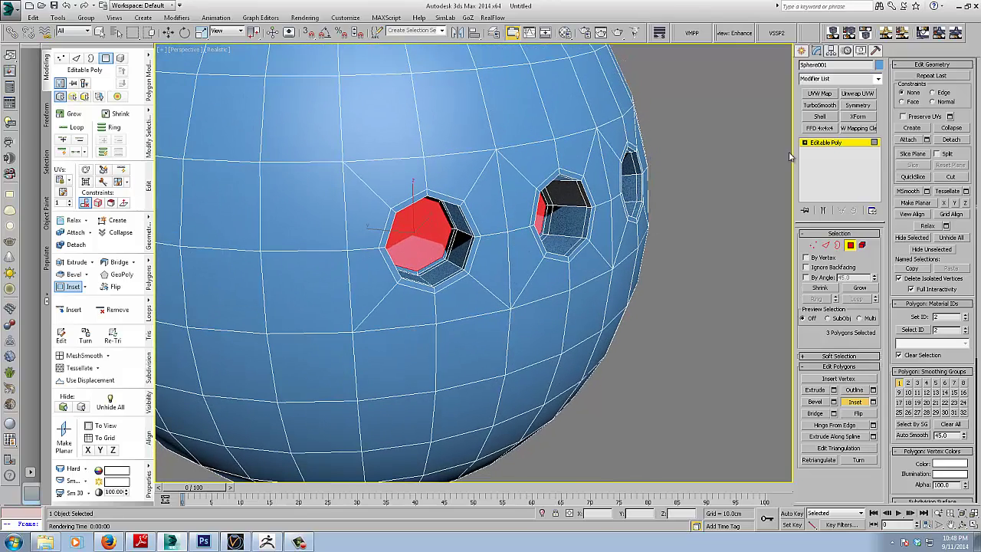
pyautogui.click(836, 147)
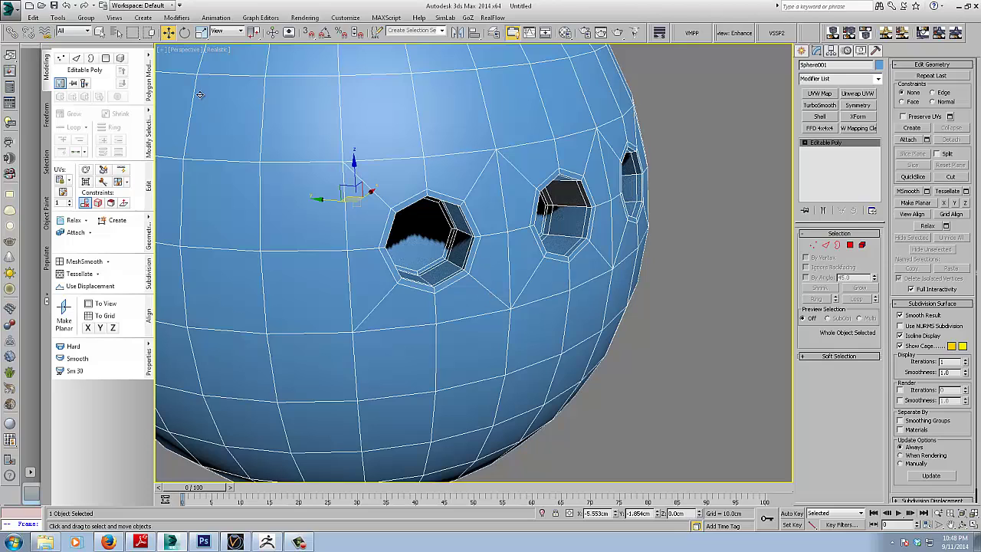
# Switch the perspective view's display style from Realistic to Shaded to show the sphere's holes without heavy shadows.
pyautogui.click(217, 52)
pyautogui.click(245, 73)
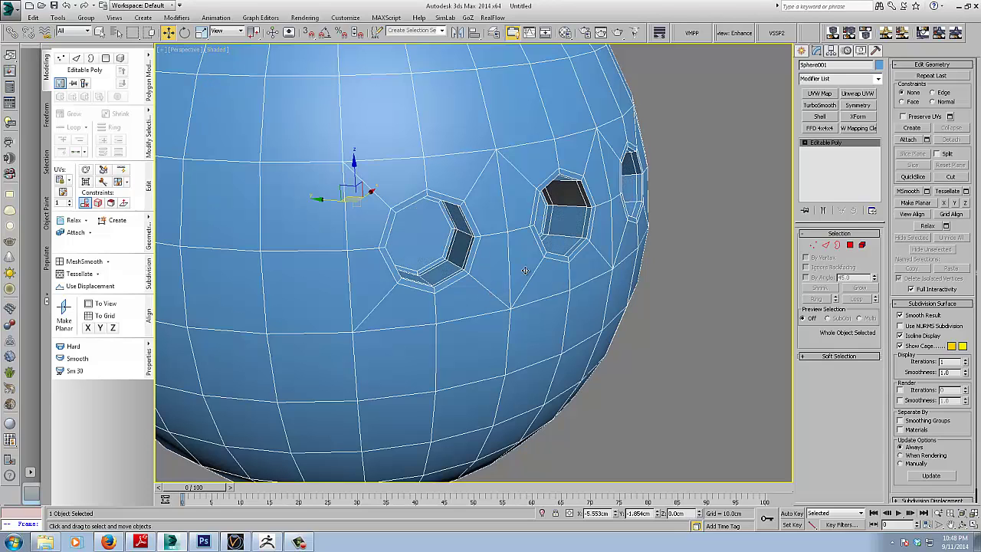
pyautogui.moveTo(470, 284); pyautogui.dragTo(508, 289, button='middle')
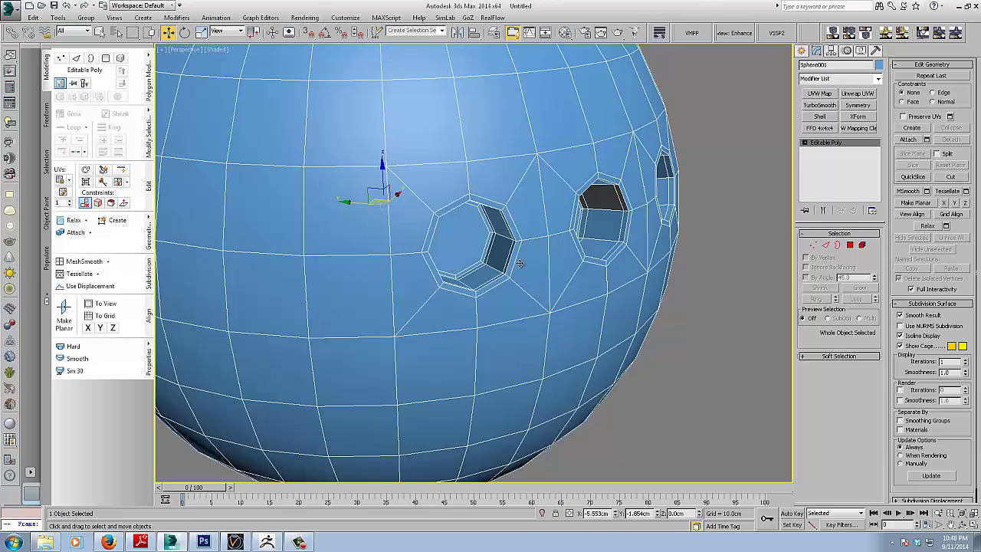
pyautogui.scroll(5, 521, 262)
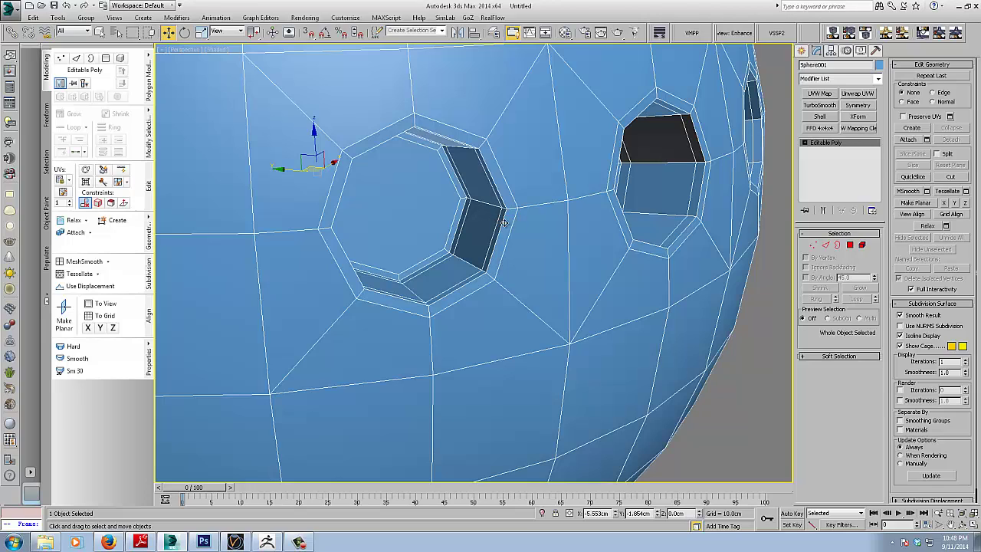
# Apply a TurboSmooth modifier with 2 iterations to the sphere with the three holes.
pyautogui.click(819, 105)
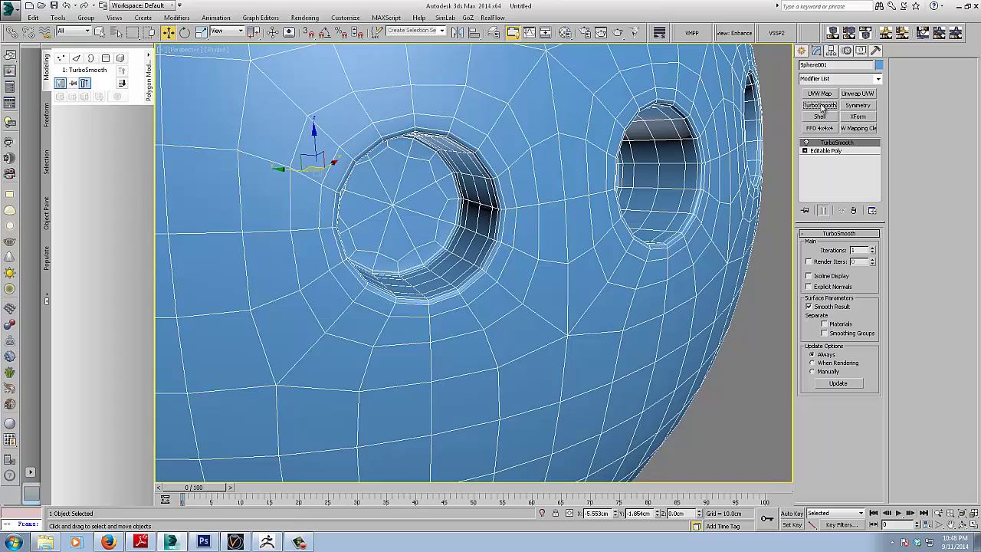
pyautogui.click(874, 249)
pyautogui.scroll(-6, 604, 310)
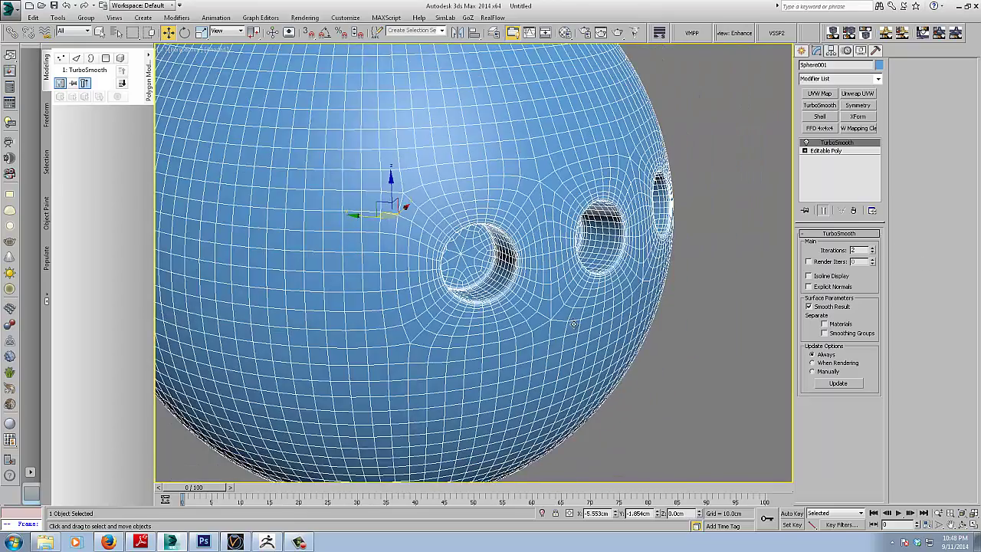
pyautogui.scroll(4, 570, 318)
pyautogui.keyDown('alt'); pyautogui.moveTo(565, 314); pyautogui.dragTo(573, 315, button='middle'); pyautogui.keyUp('alt')
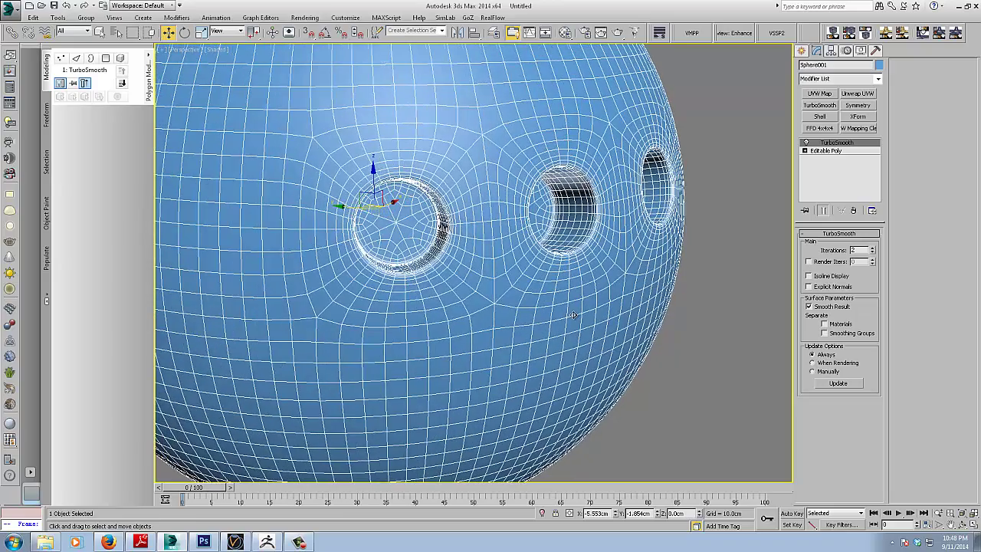
# Deselect the sphere and examine its smoothed surface and the three round holes from several angles and distances.
pyautogui.click(737, 305)
pyautogui.scroll(-3, 675, 345)
pyautogui.moveTo(679, 350)
pyautogui.keyDown('alt'); pyautogui.mouseDown(button='middle')
pyautogui.moveTo(690, 285)
pyautogui.moveTo(665, 361)
pyautogui.mouseUp(button='middle'); pyautogui.keyUp('alt')
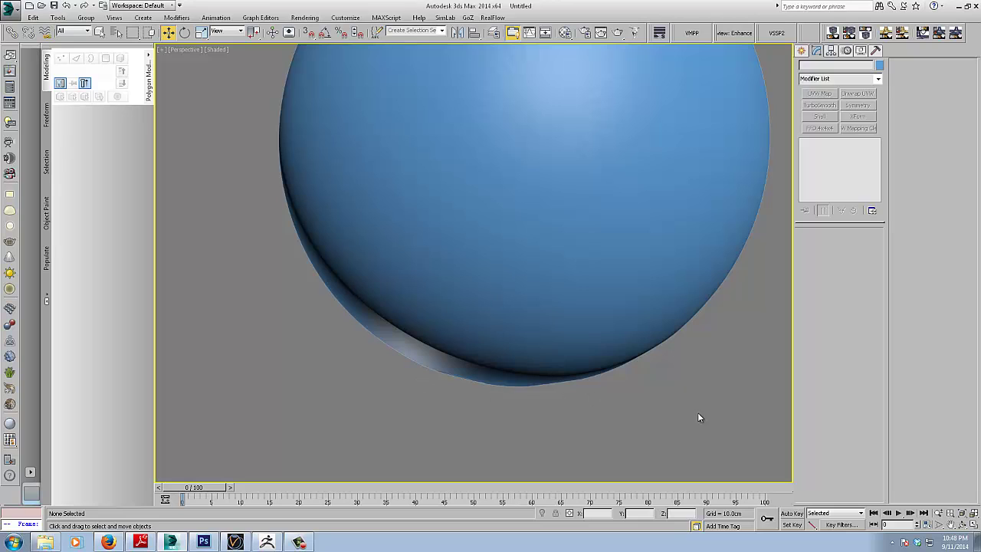
pyautogui.keyDown('alt'); pyautogui.moveTo(670, 407); pyautogui.dragTo(707, 335, button='middle'); pyautogui.keyUp('alt')
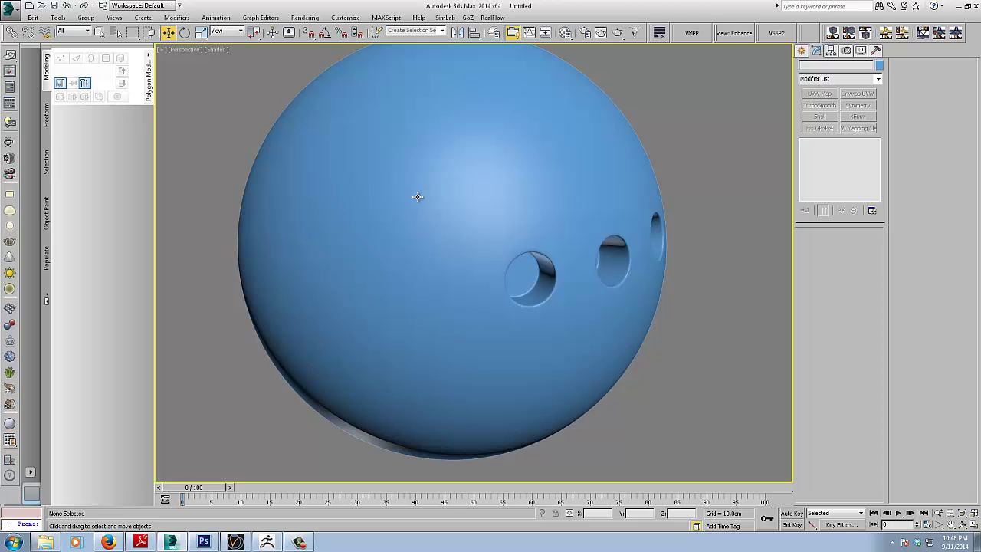
pyautogui.keyDown('alt'); pyautogui.moveTo(568, 218); pyautogui.dragTo(508, 207, button='middle'); pyautogui.keyUp('alt')
pyautogui.keyDown('alt'); pyautogui.moveTo(583, 212); pyautogui.dragTo(637, 210, button='middle'); pyautogui.keyUp('alt')
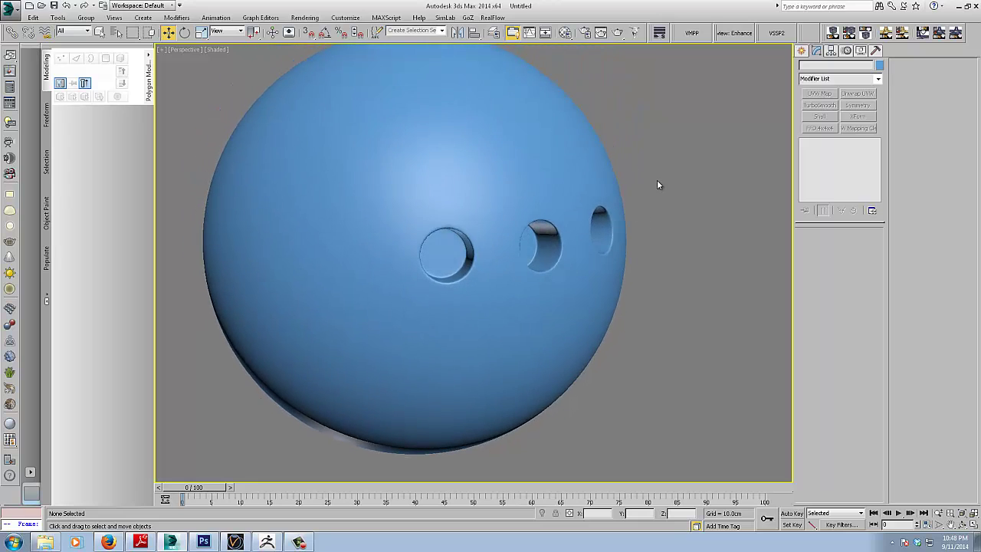
pyautogui.scroll(-3, 657, 184)
pyautogui.keyDown('alt'); pyautogui.moveTo(704, 295); pyautogui.dragTo(670, 314, button='middle'); pyautogui.keyUp('alt')
pyautogui.scroll(3, 660, 280)
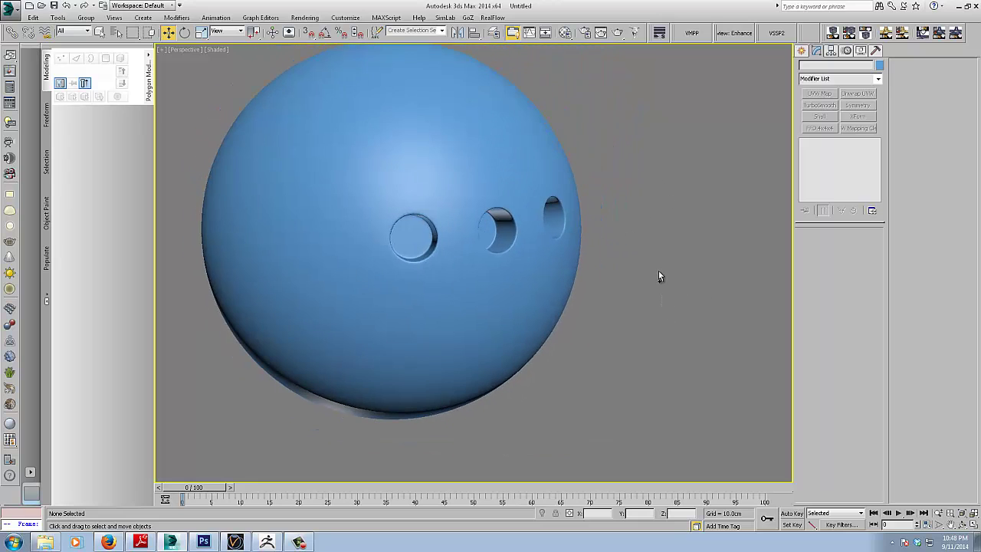
# Reselect the sphere and return to polygon editing on the Editable Poly level beneath TurboSmooth.
pyautogui.click(519, 243)
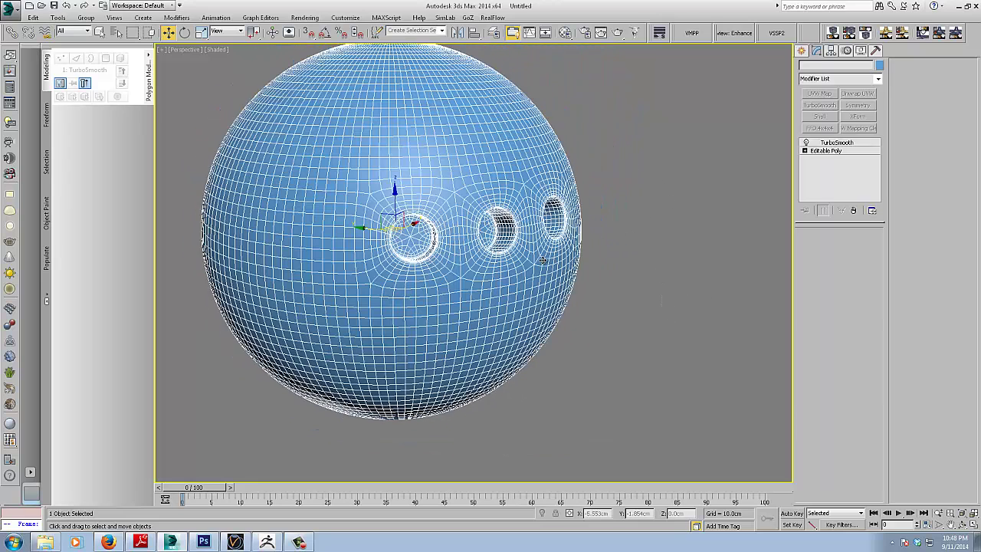
pyautogui.click(838, 151)
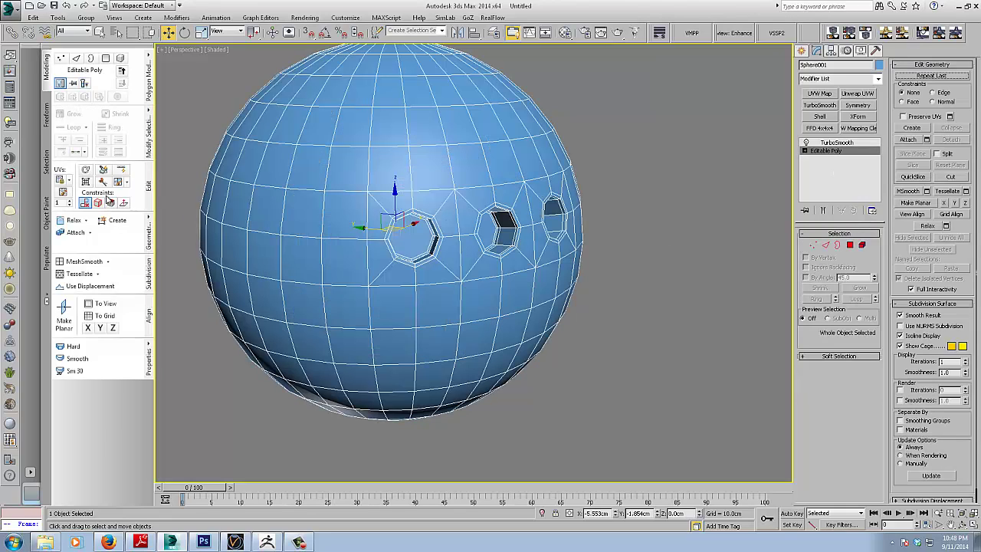
pyautogui.click(849, 245)
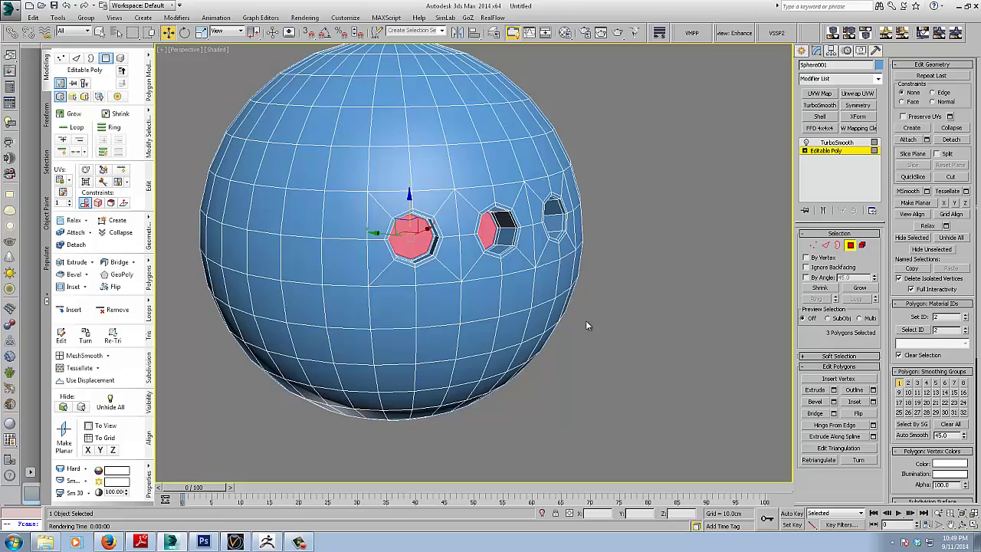
pyautogui.moveTo(587, 328); pyautogui.dragTo(711, 298, button='middle')
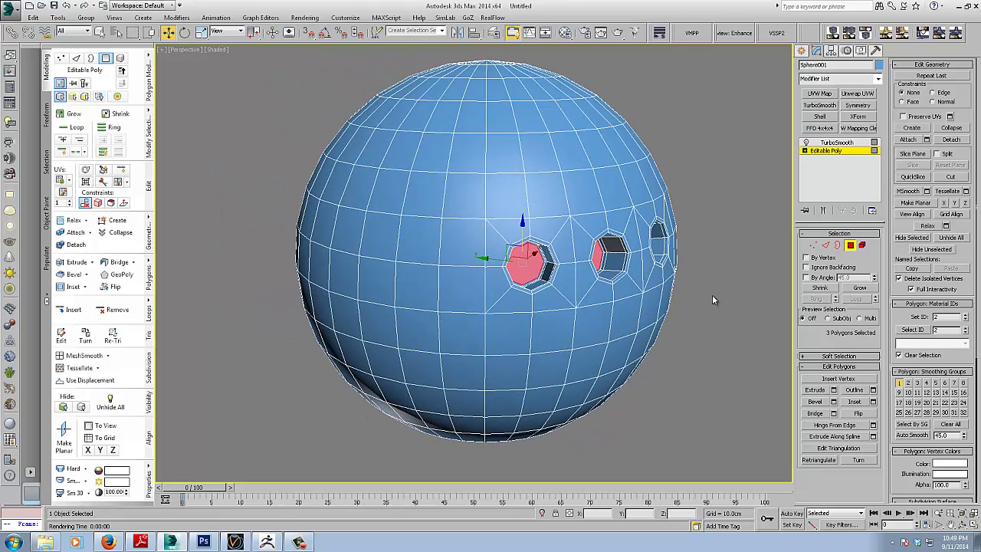